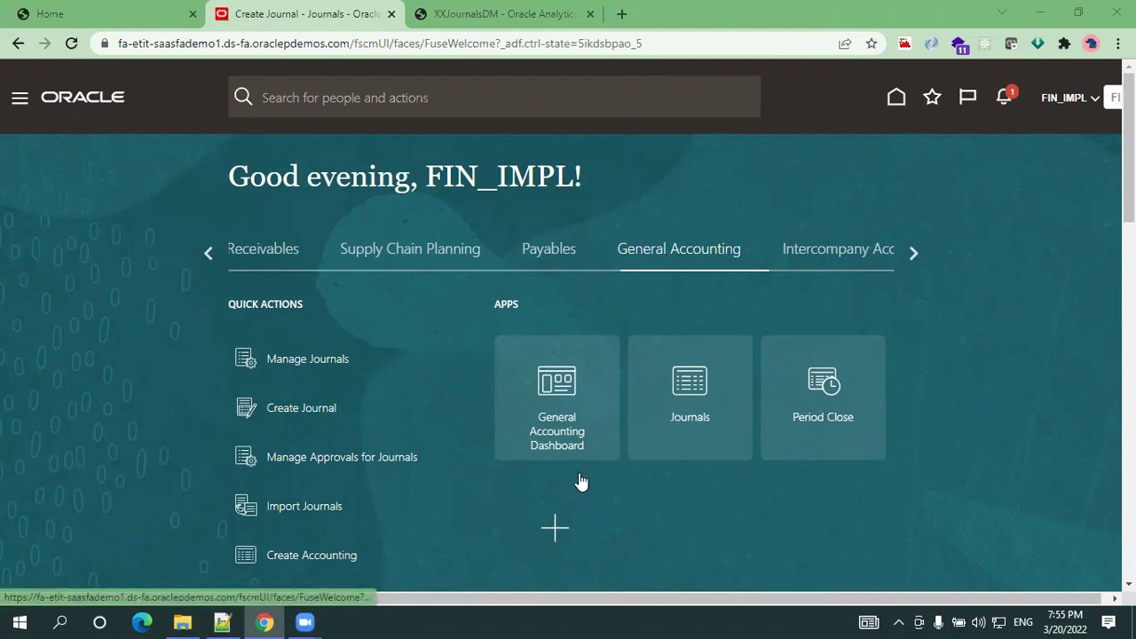
# - Open the Journals work area from the General Accounting tab's Journals tile
pyautogui.click(695, 388)
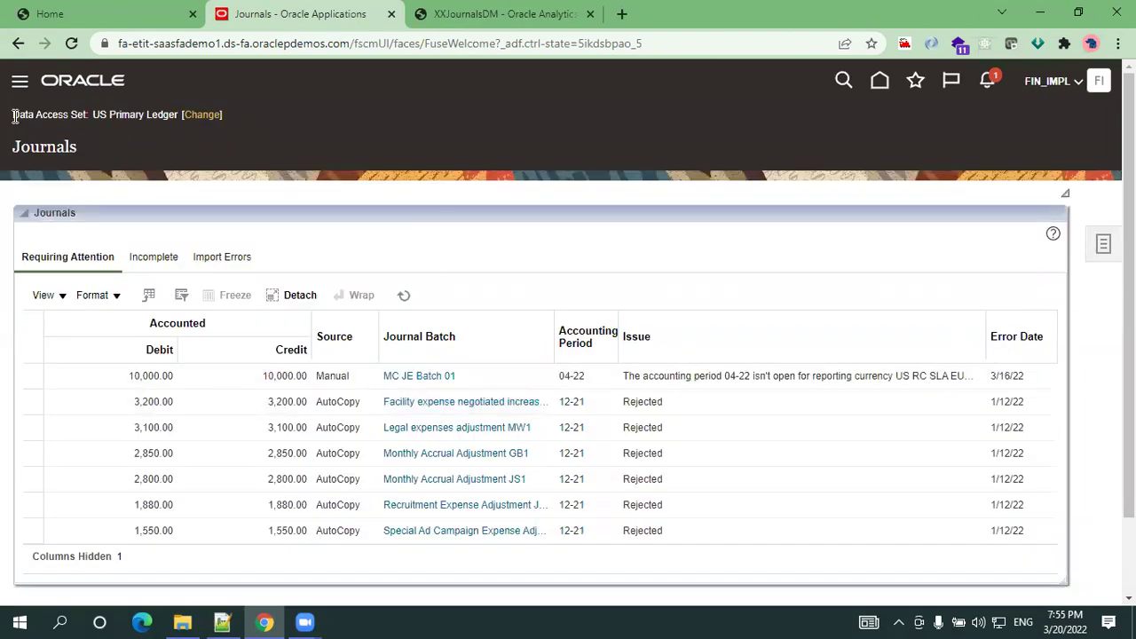
# - Start a new journal with Create Journal from the Journals Tasks panel
pyautogui.moveTo(15, 116); pyautogui.dragTo(106, 116)
pyautogui.click(131, 115)
pyautogui.click(1102, 256)
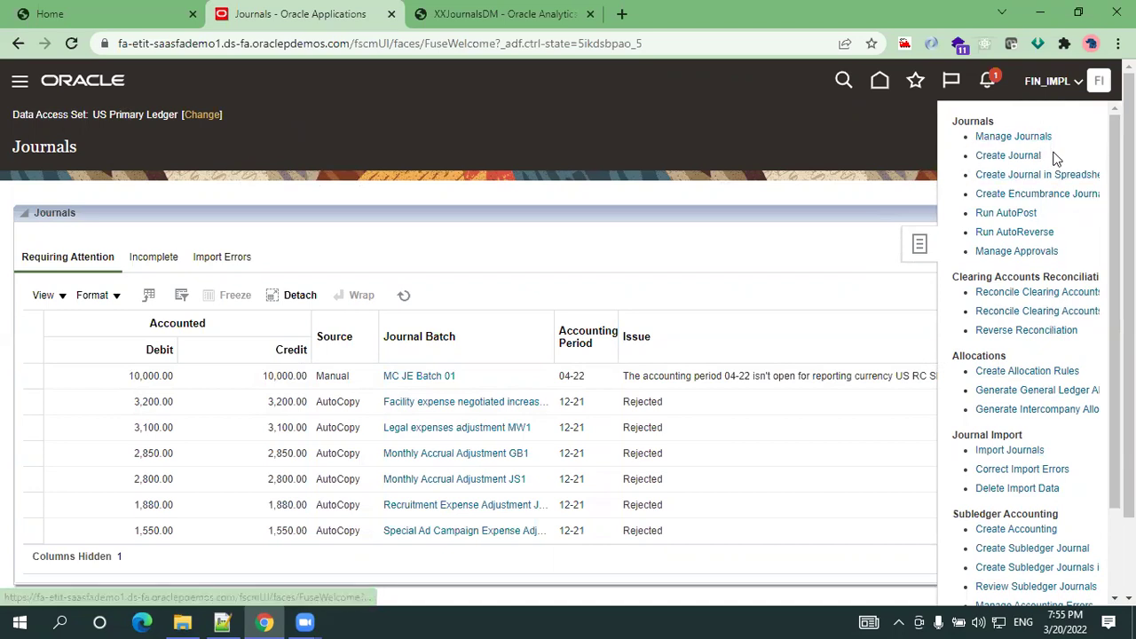
pyautogui.click(997, 155)
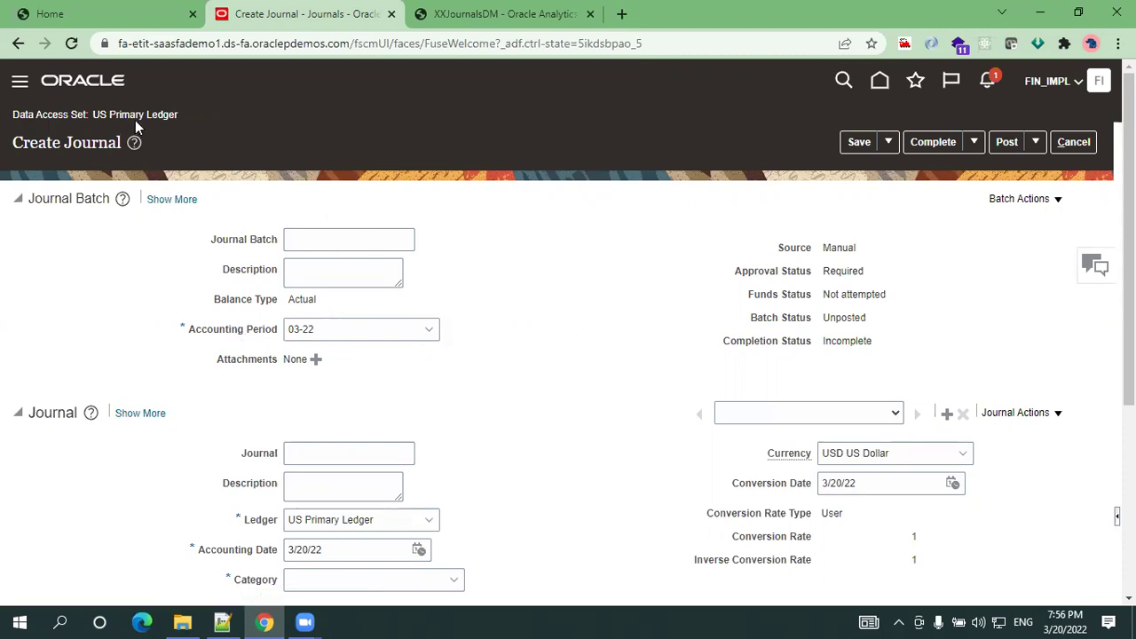
# - Look over the blank Create Journal form and return to the Journal Batch field
pyautogui.click(353, 243)
pyautogui.click(504, 221)
pyautogui.scroll(-2, 146, 253)
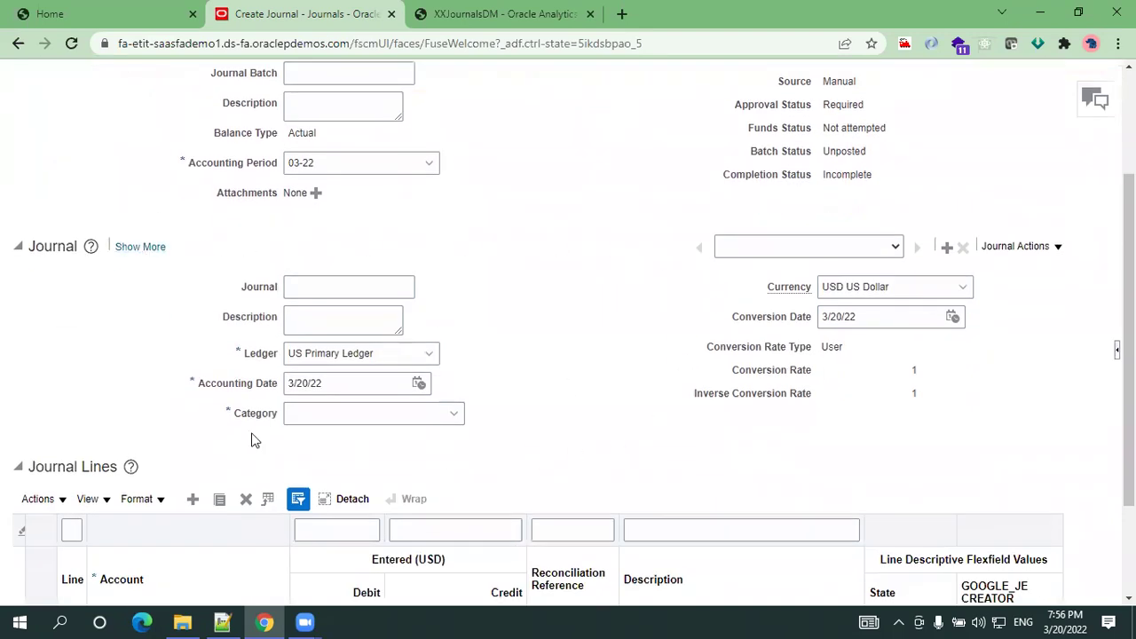
pyautogui.scroll(-2, 239, 457)
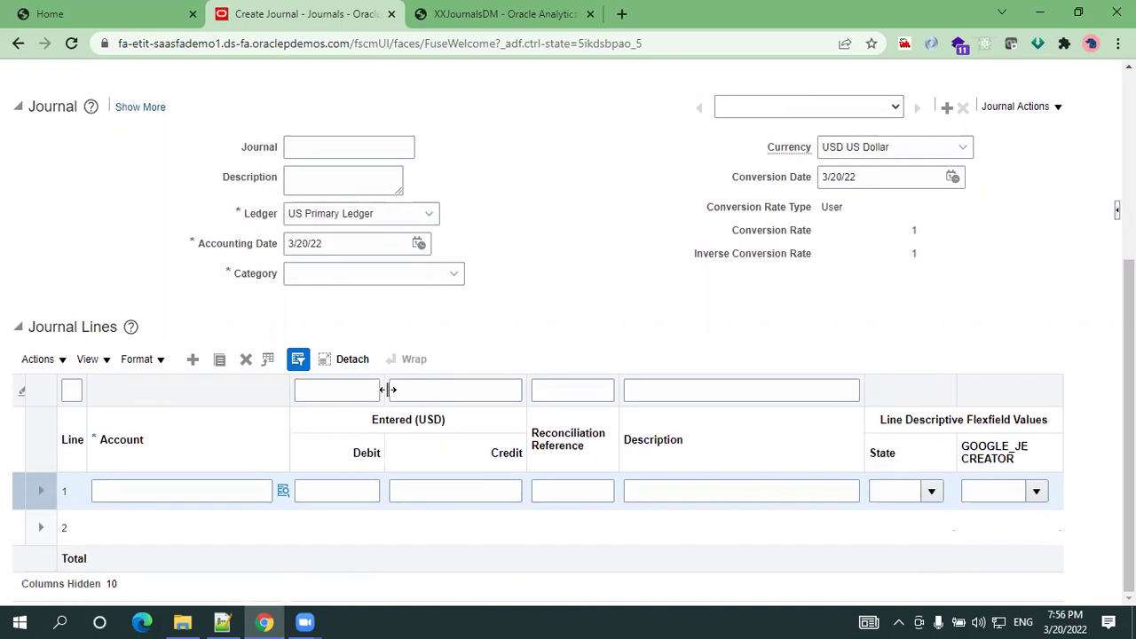
pyautogui.scroll(3, 388, 390)
# - Name the journal batch XXORA_BATCH2 with description 'Desc'
pyautogui.click(346, 182)
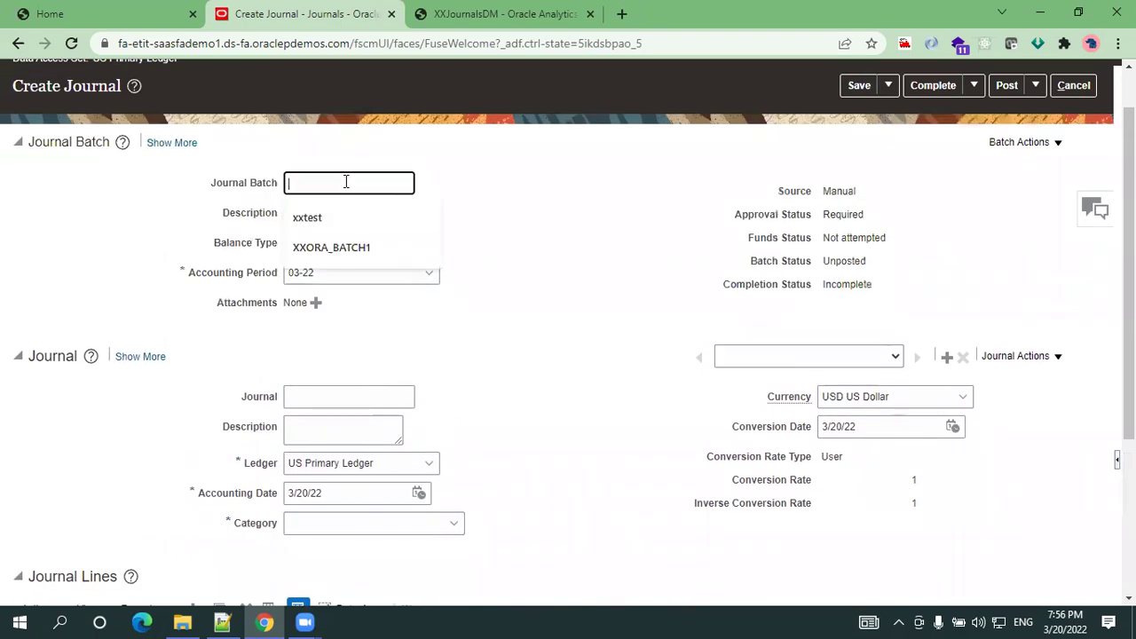
pyautogui.write('XXORA_BATCH2')
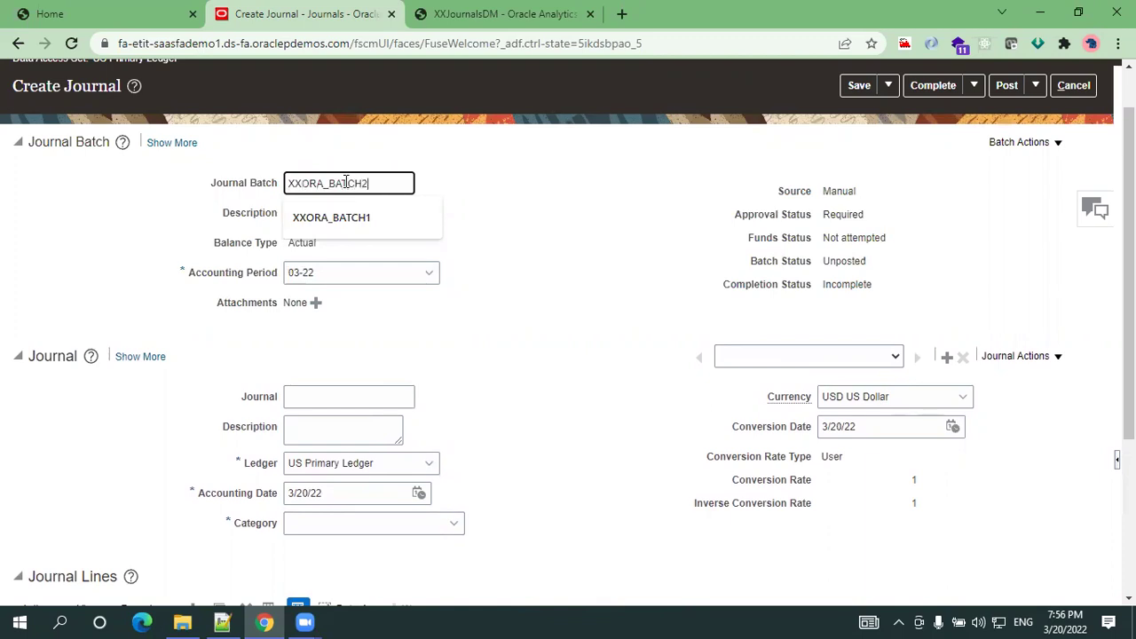
pyautogui.press('Tab')
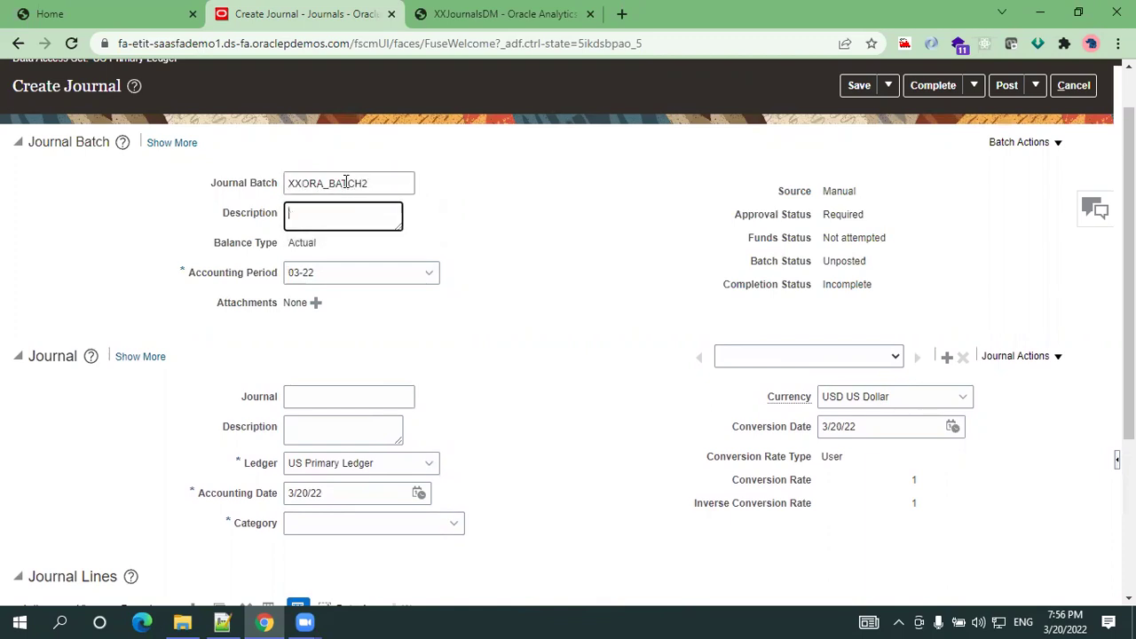
pyautogui.write('Desc')
# - Enter B2 J1 as the journal name
pyautogui.click(363, 387)
pyautogui.write('B2 J1')
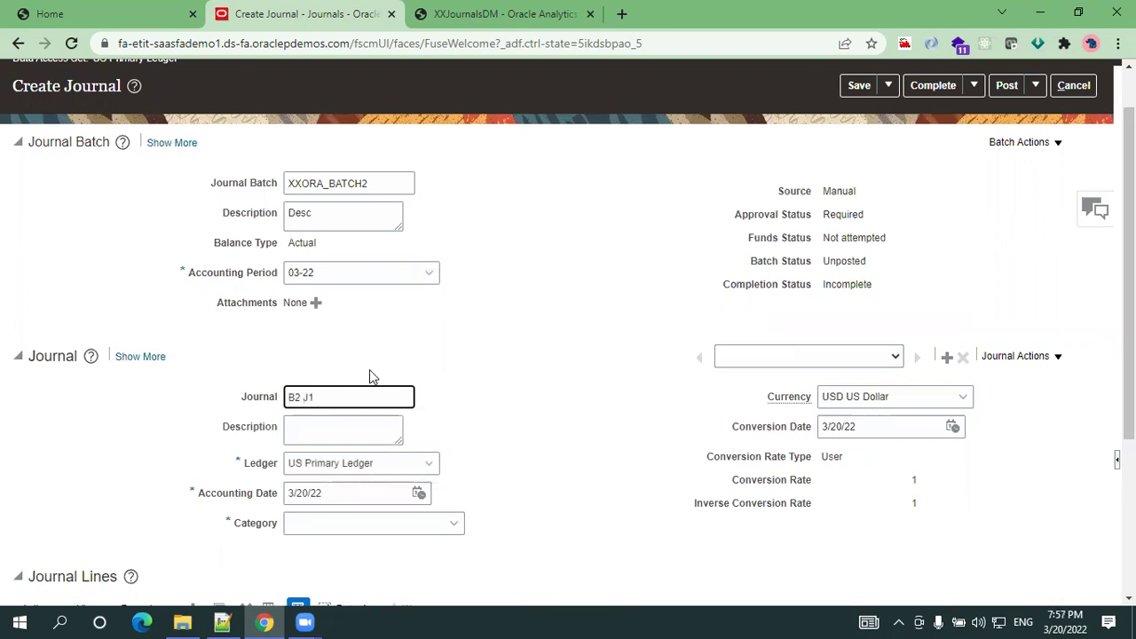
pyautogui.scroll(-2, 370, 369)
pyautogui.scroll(2, 180, 190)
pyautogui.scroll(-2, 223, 355)
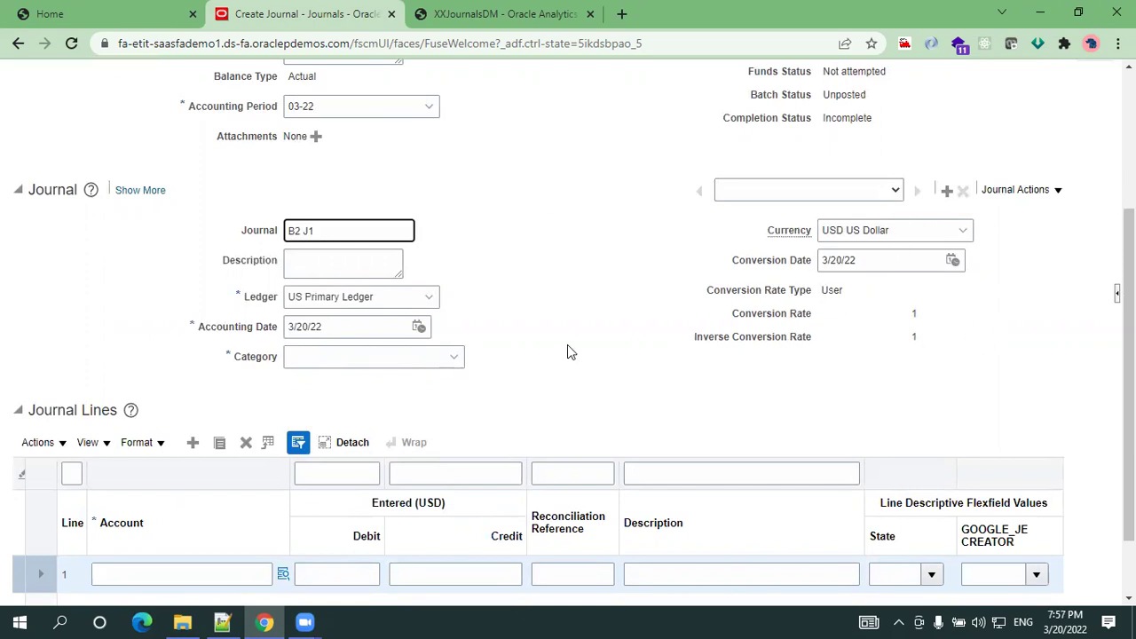
pyautogui.scroll(-1, 746, 349)
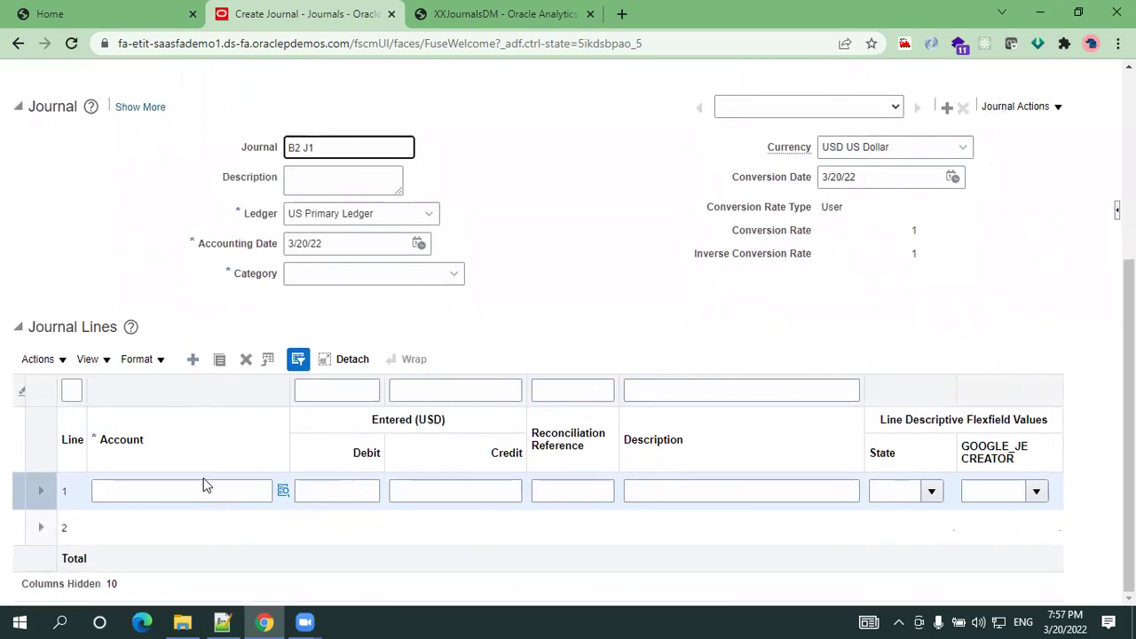
# - Pick account 101.10.52120.000.000.000 for line 1 from the account lookup
pyautogui.click(206, 495)
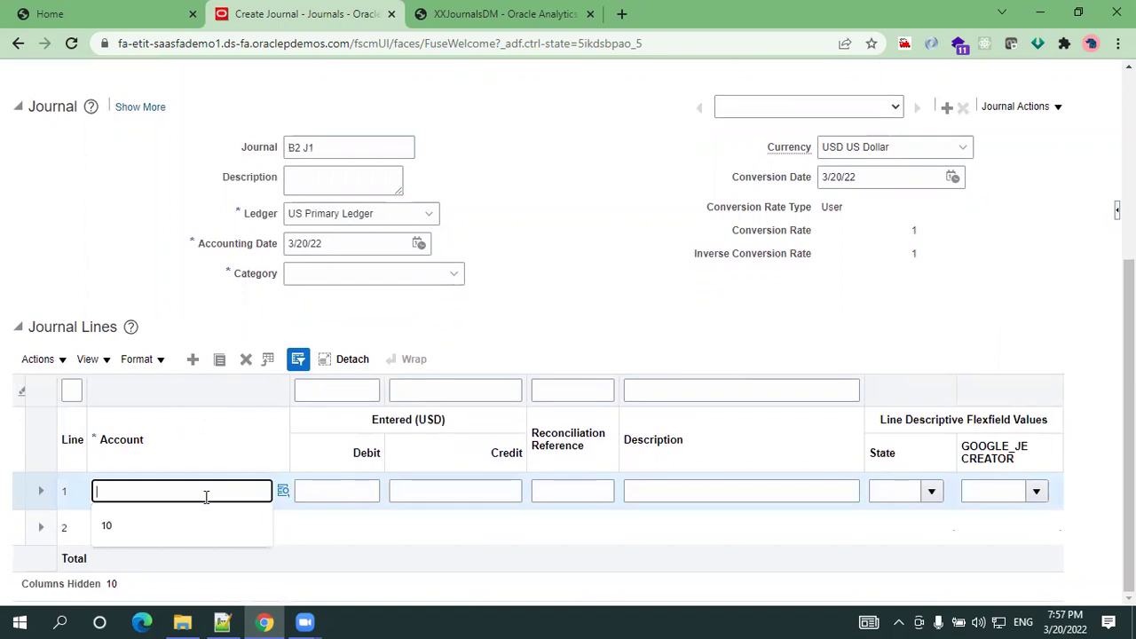
pyautogui.click(282, 493)
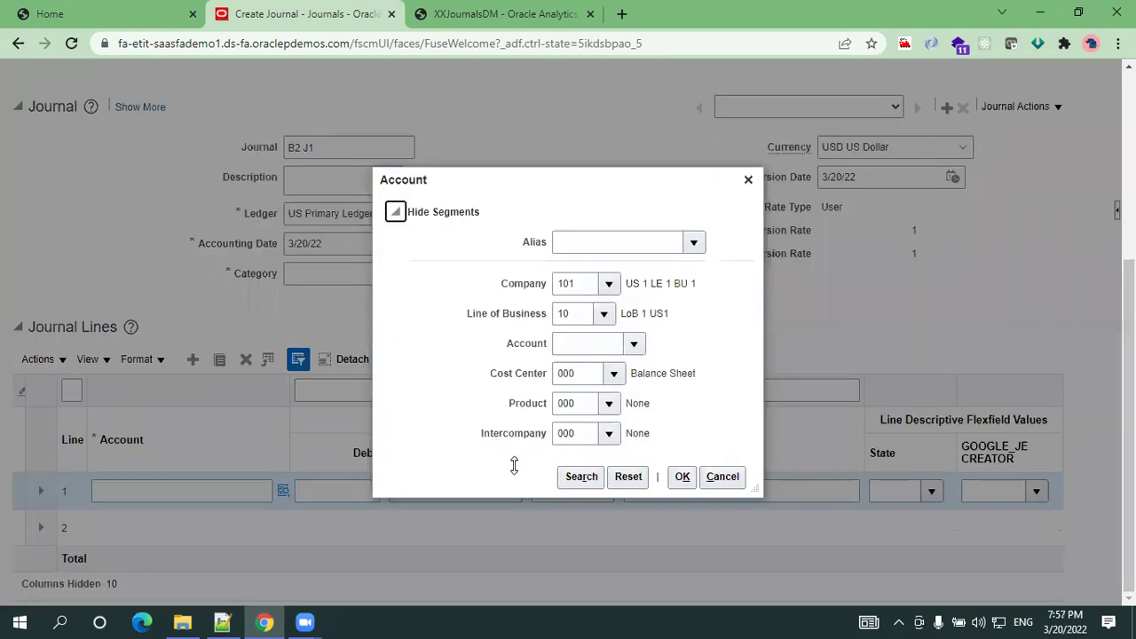
pyautogui.click(578, 488)
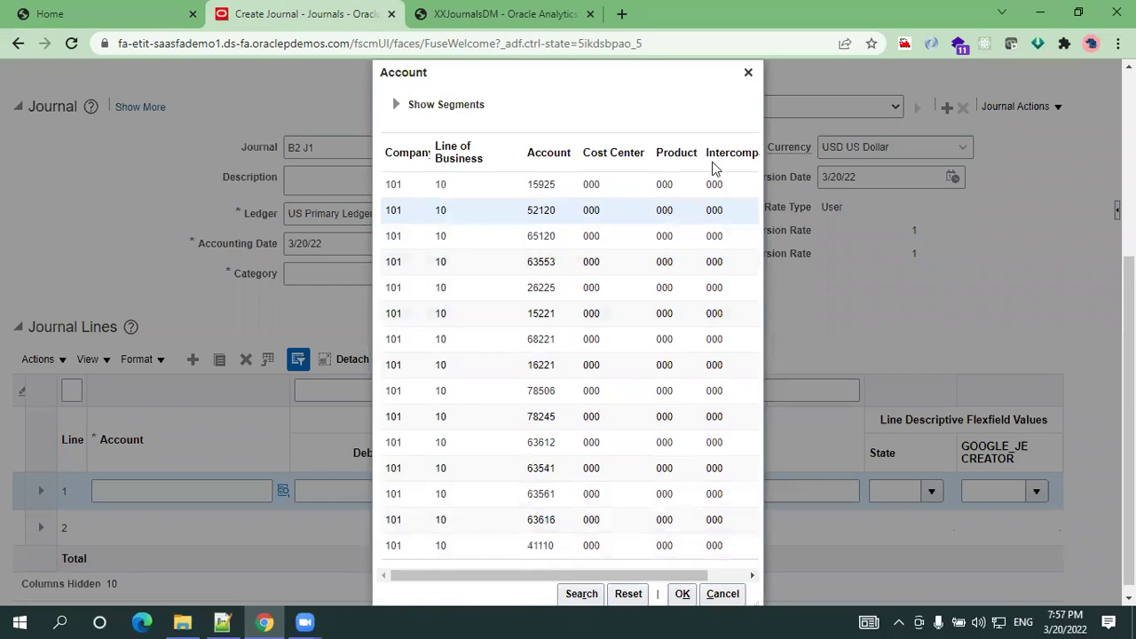
pyautogui.click(396, 104)
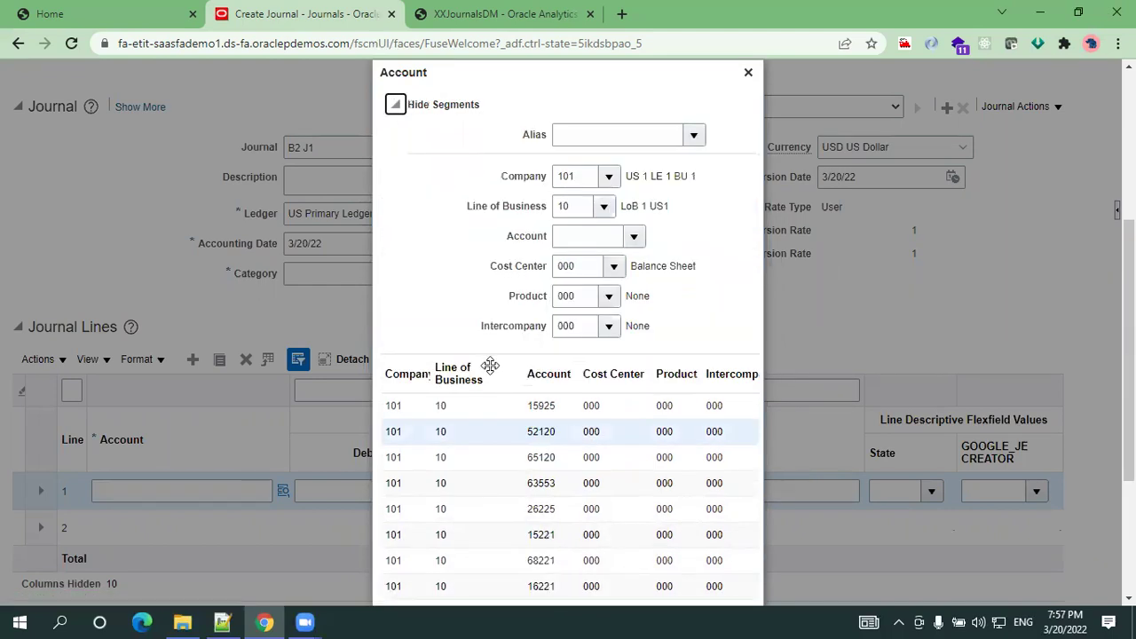
pyautogui.scroll(-2, 436, 373)
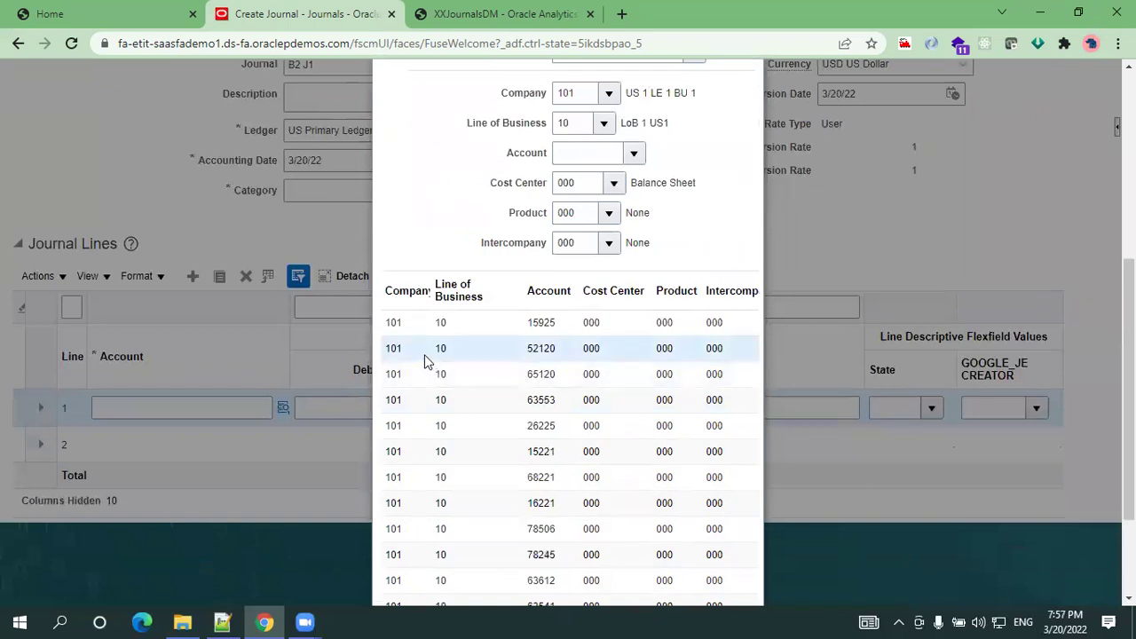
pyautogui.scroll(-3, 336, 305)
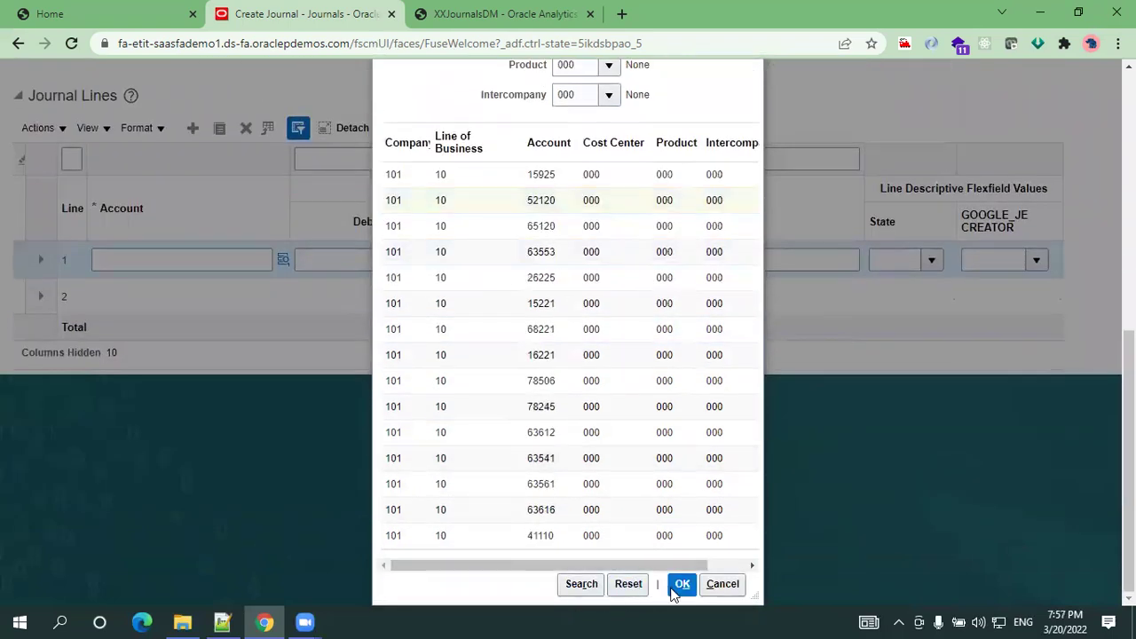
pyautogui.click(675, 588)
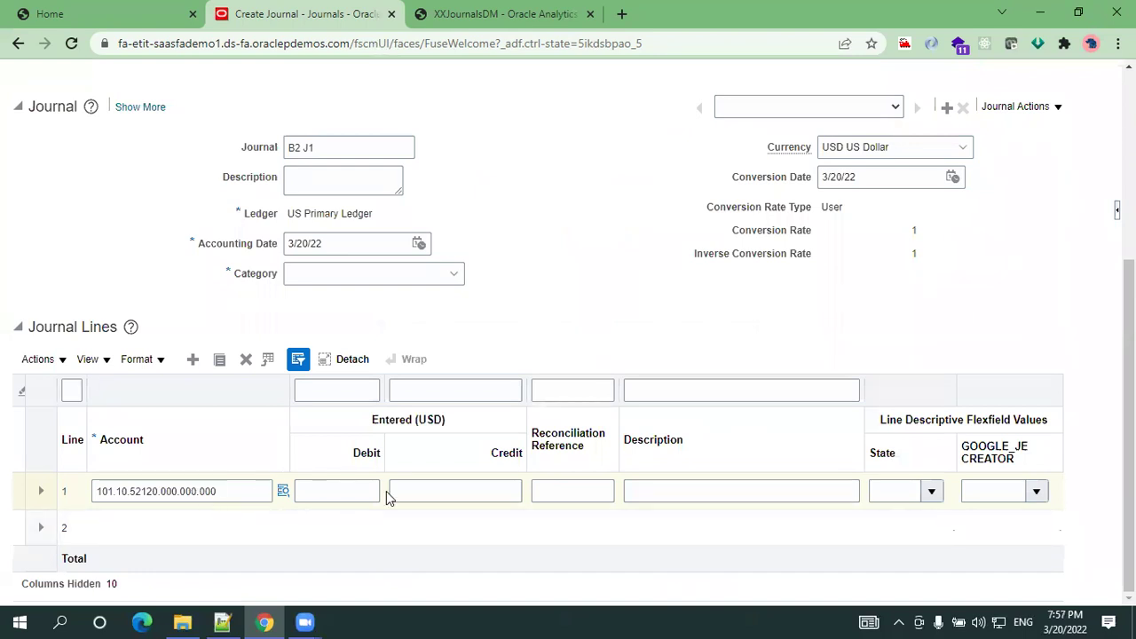
# - Enter a 150 debit on journal line 1
pyautogui.click(349, 489)
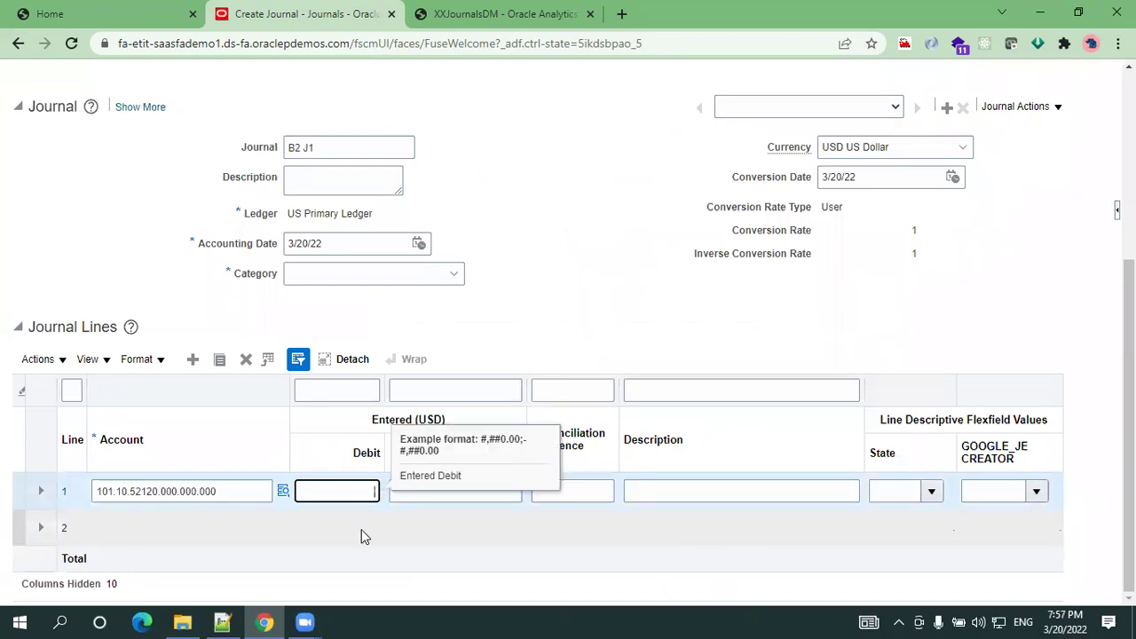
pyautogui.write('150')
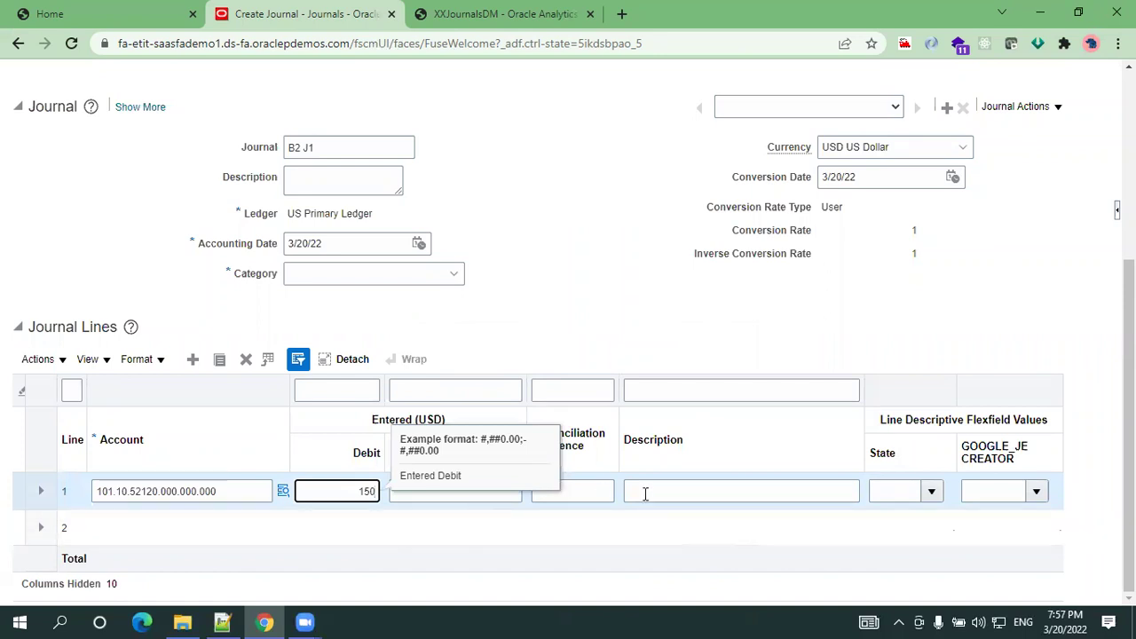
pyautogui.click(673, 494)
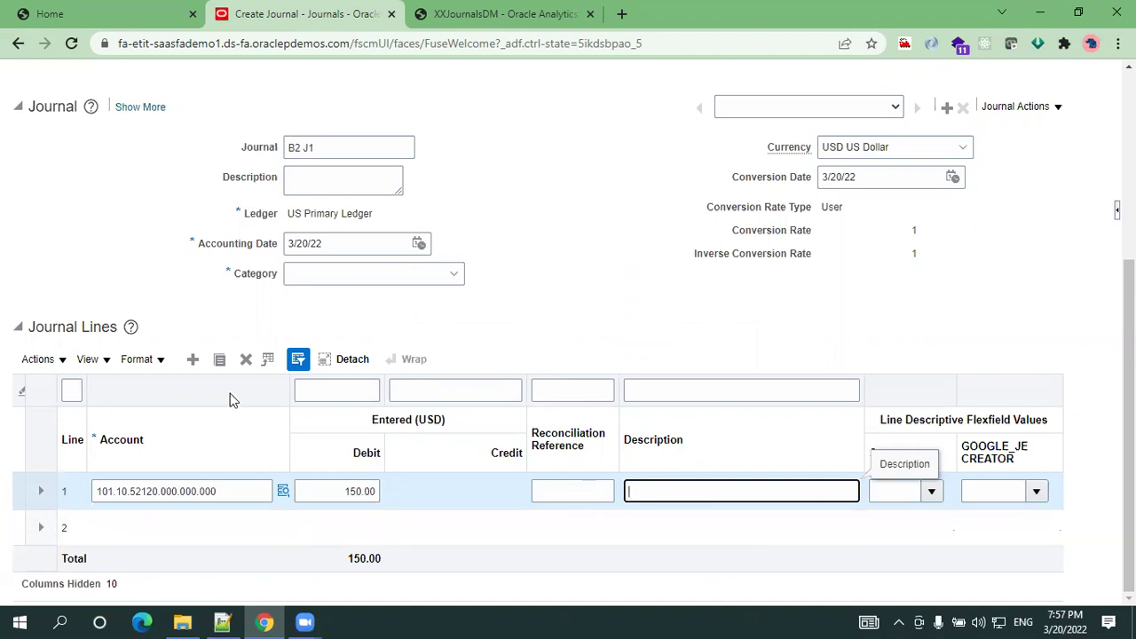
# - Give line 2 account 101.10.26225.000.000.000 with a 150 credit
pyautogui.click(137, 527)
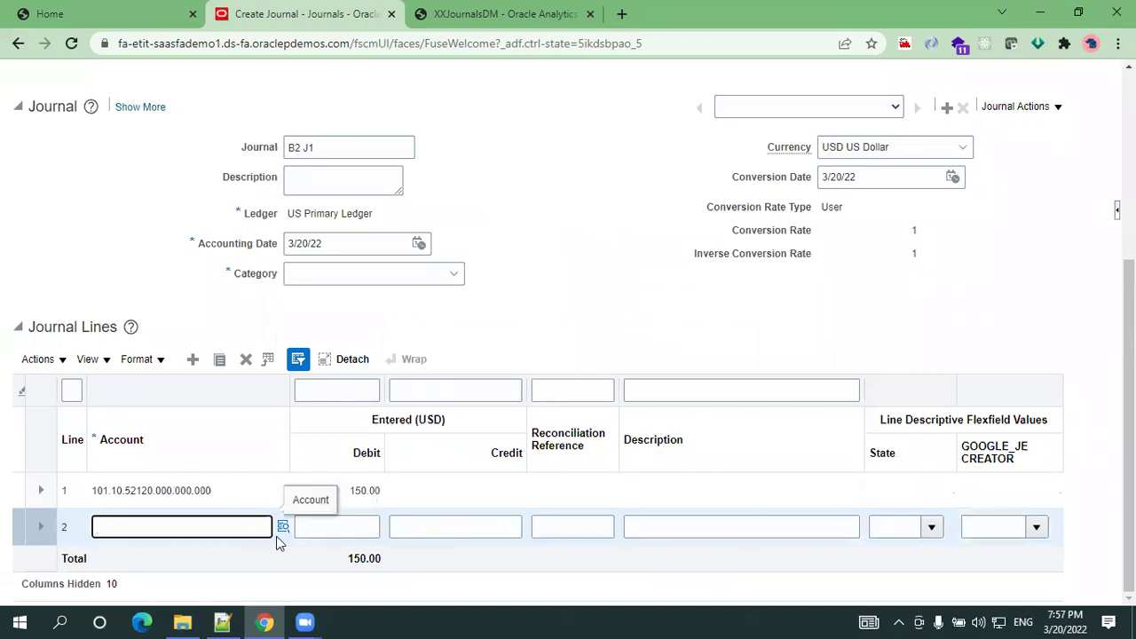
pyautogui.click(283, 529)
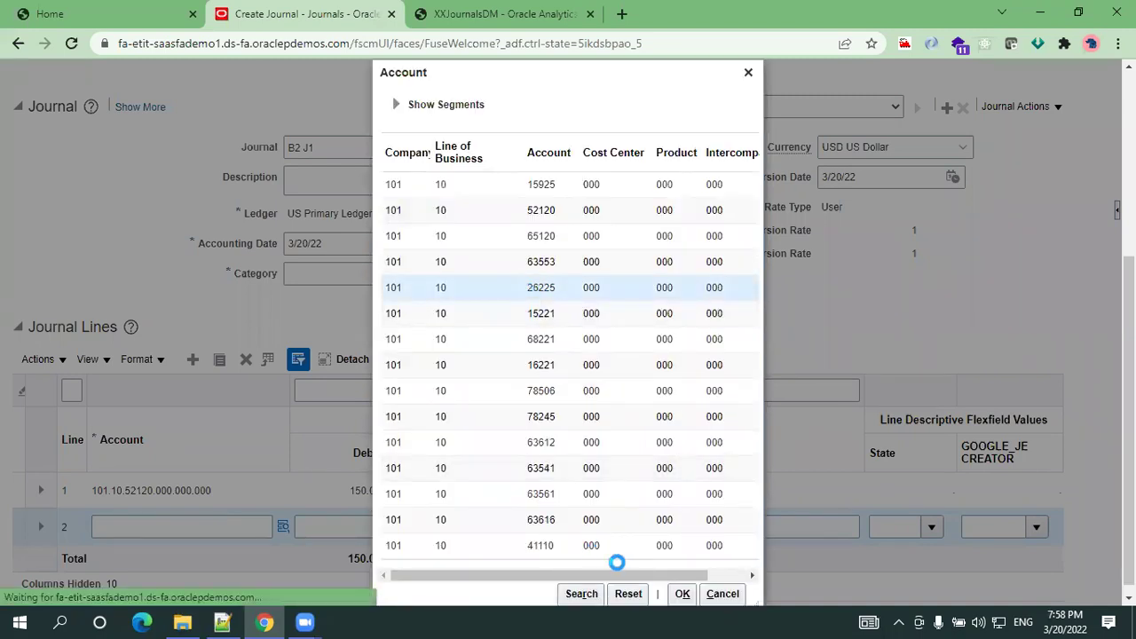
pyautogui.click(681, 594)
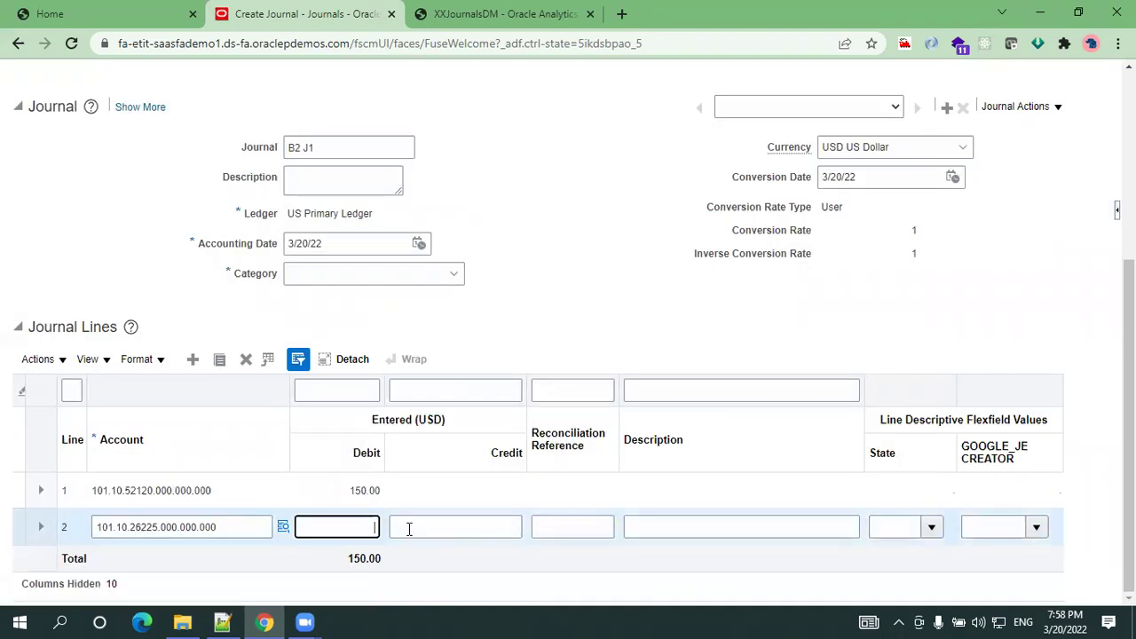
pyautogui.click(441, 528)
pyautogui.write('150')
pyautogui.click(728, 525)
# - Set the journal category to Manual and save the batch
pyautogui.scroll(4, 733, 521)
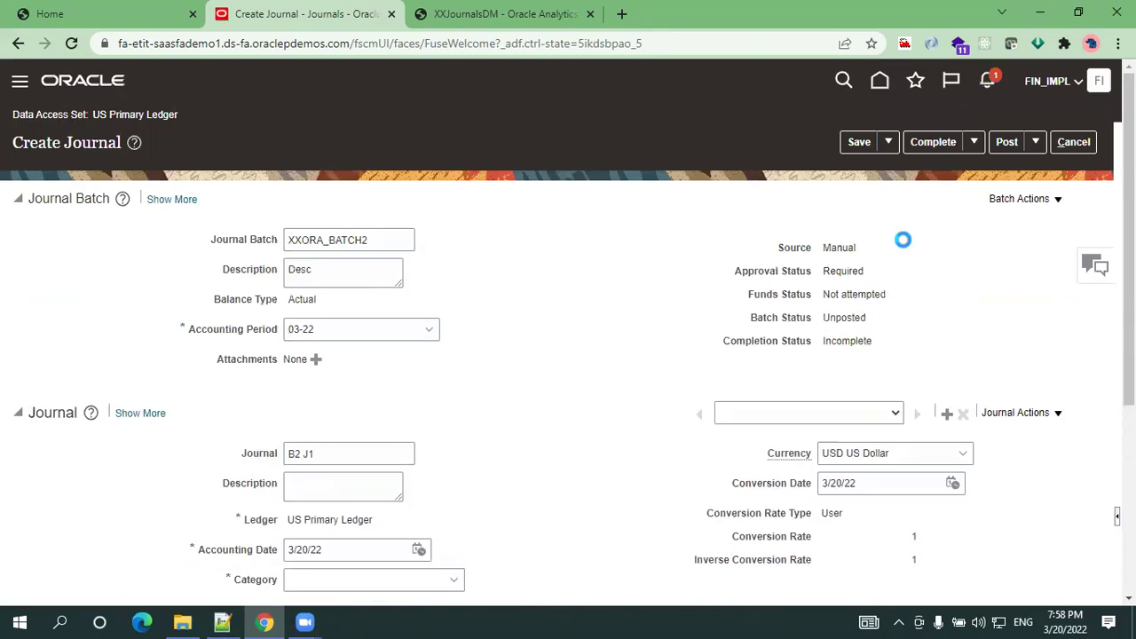
pyautogui.click(855, 142)
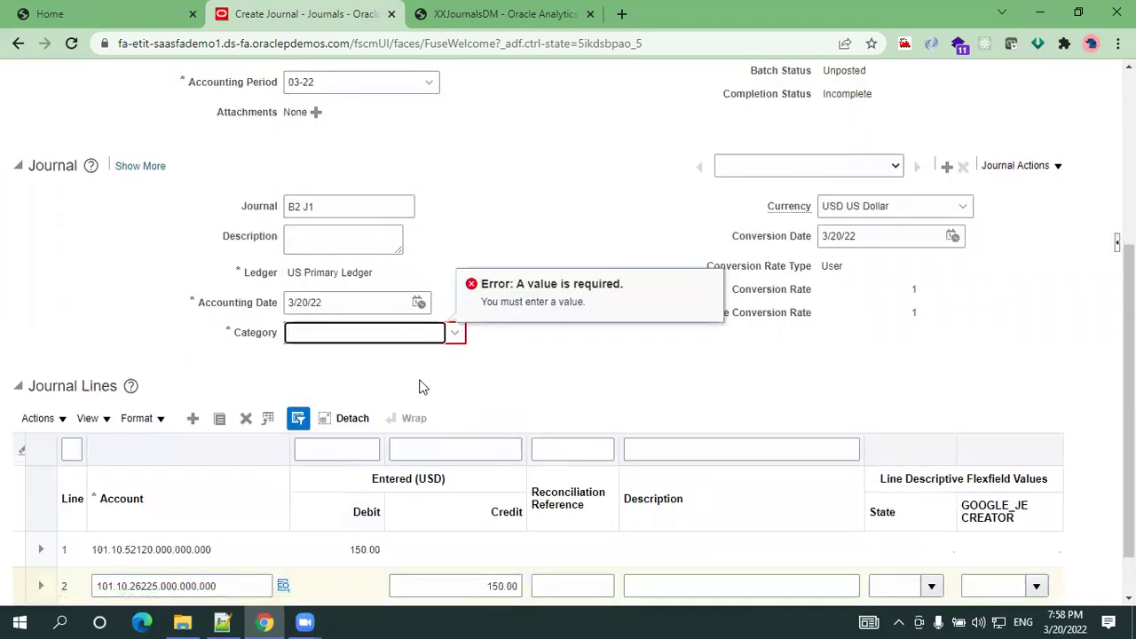
pyautogui.click(455, 332)
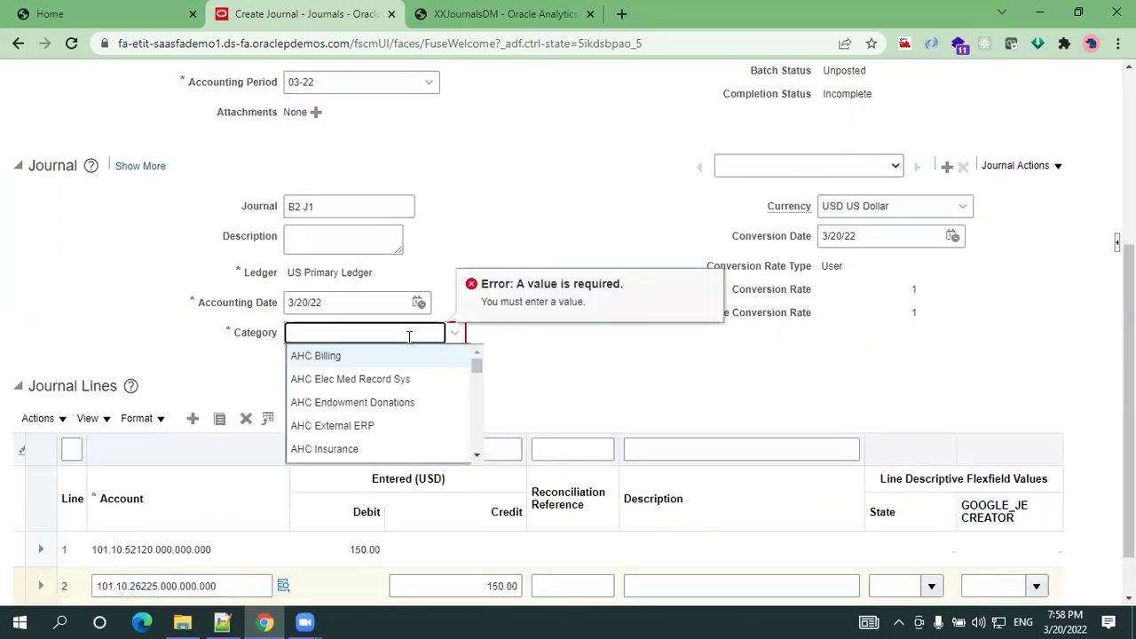
pyautogui.write('Manual')
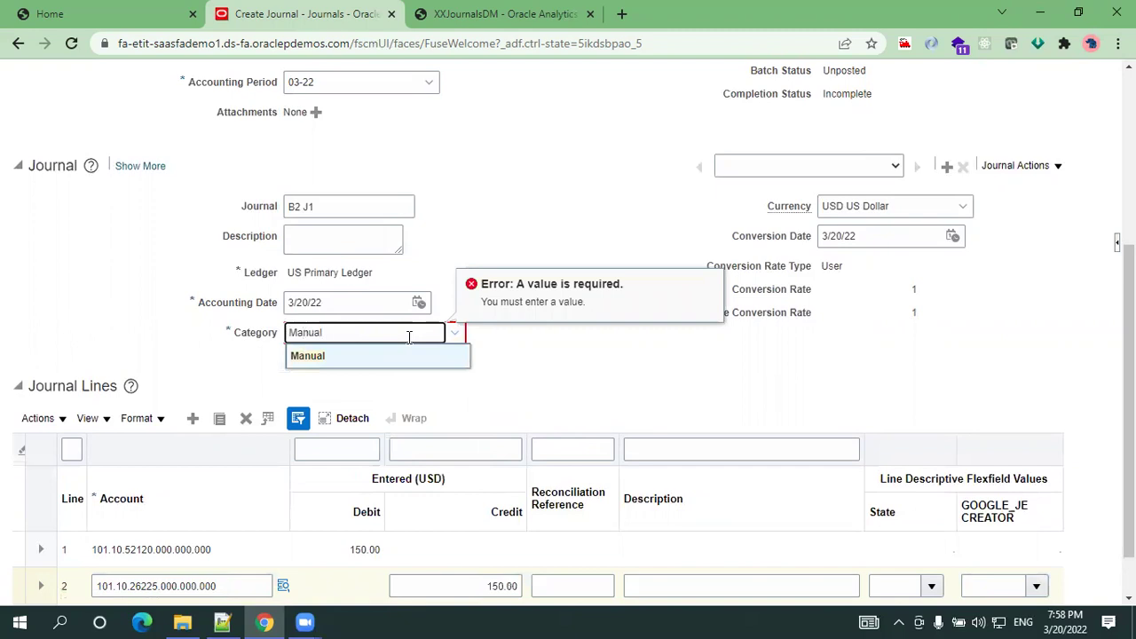
pyautogui.click(375, 354)
pyautogui.scroll(3, 622, 266)
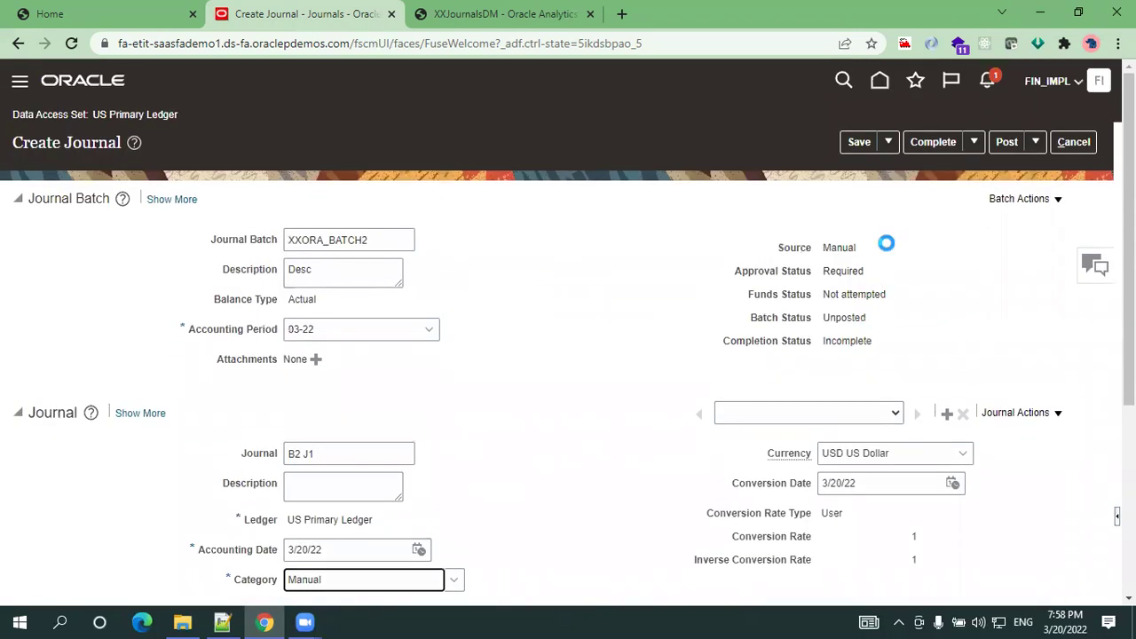
pyautogui.click(857, 143)
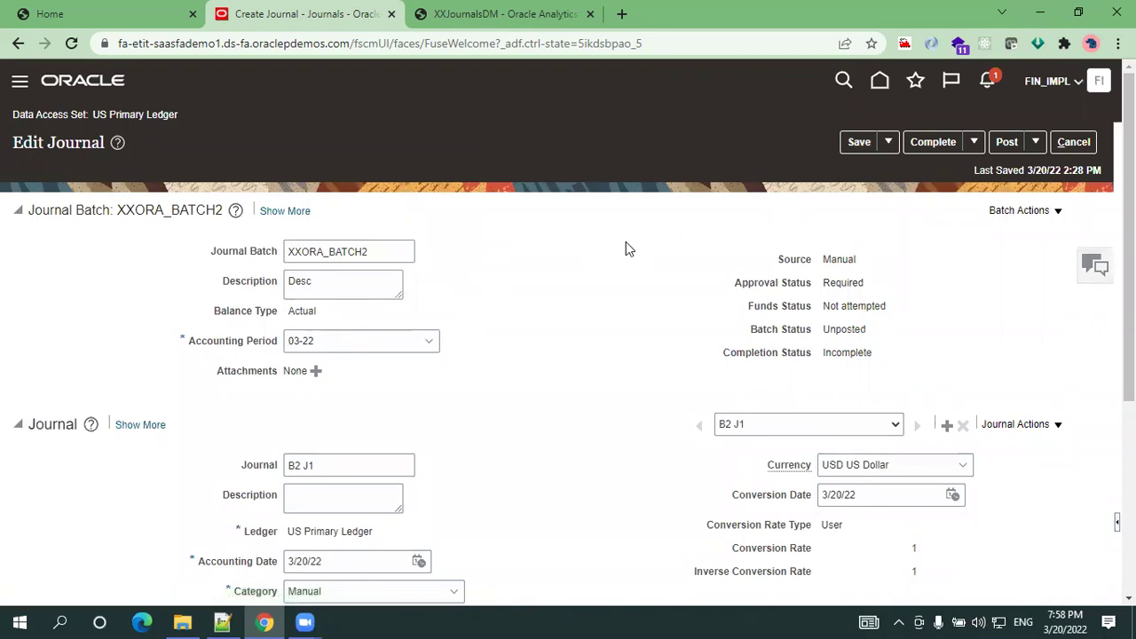
# - Refresh the XXJournalsDM data preview and select XXORA_BATCH2 in the results
pyautogui.click(478, 16)
pyautogui.click(174, 182)
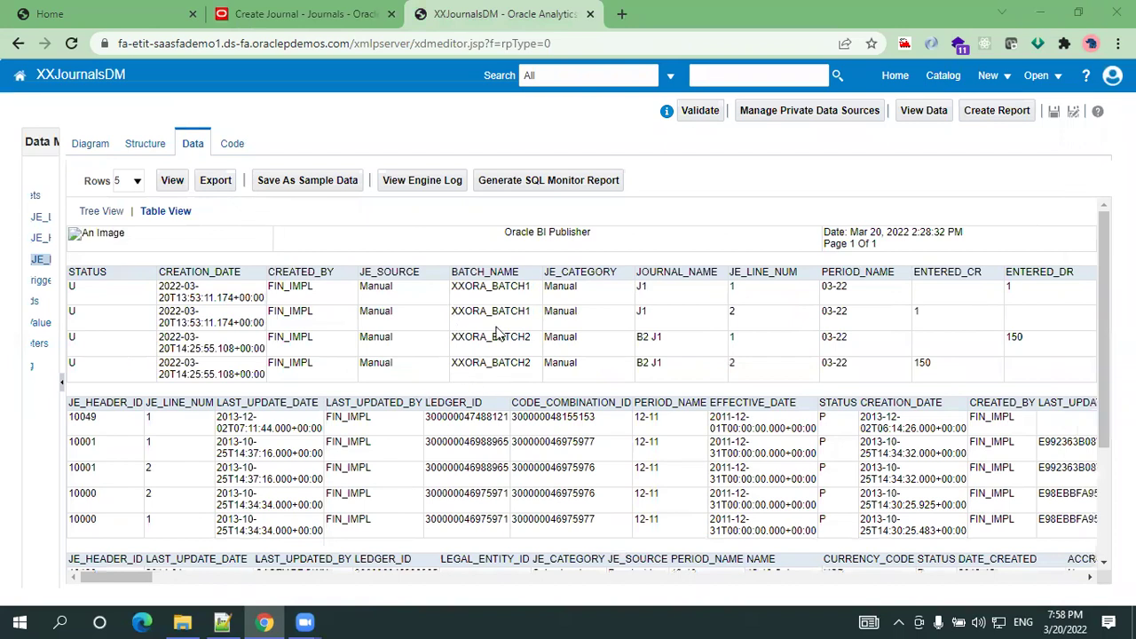
pyautogui.doubleClick(508, 341)
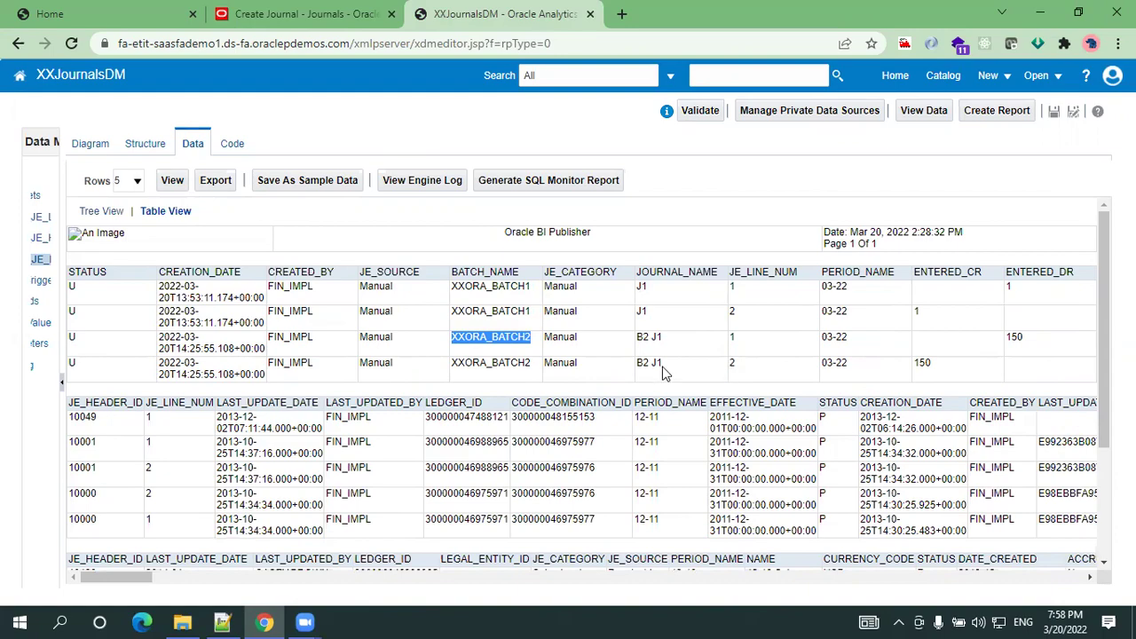
pyautogui.click(224, 622)
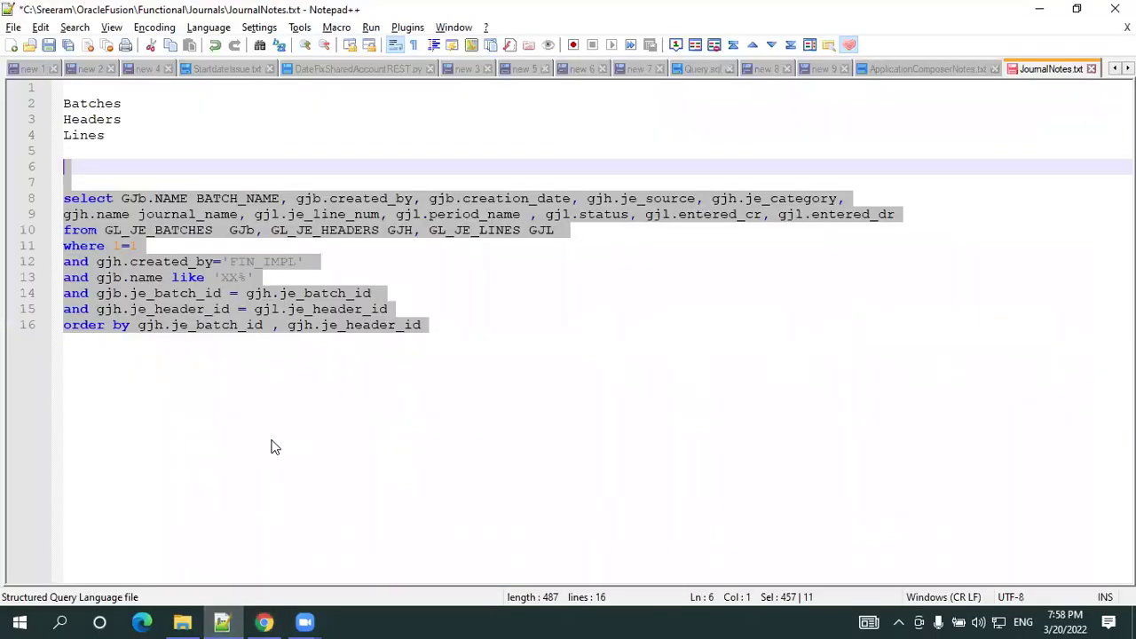
pyautogui.click(273, 439)
pyautogui.keyDown('ctrl'); pyautogui.scroll(3, 273, 439); pyautogui.keyUp('ctrl')
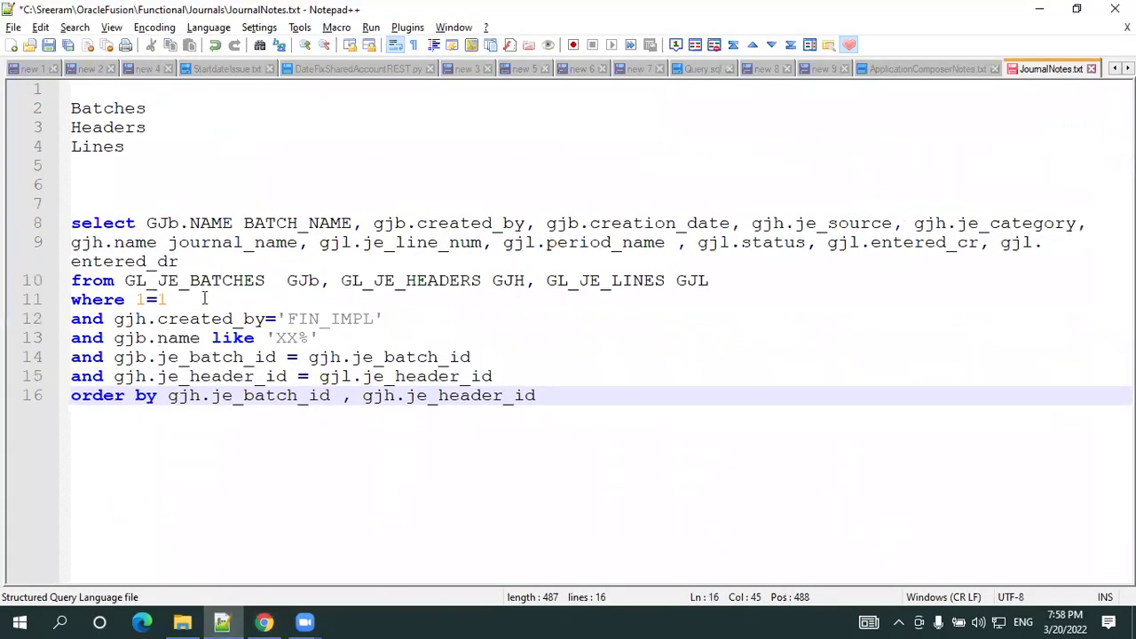
pyautogui.doubleClick(171, 291)
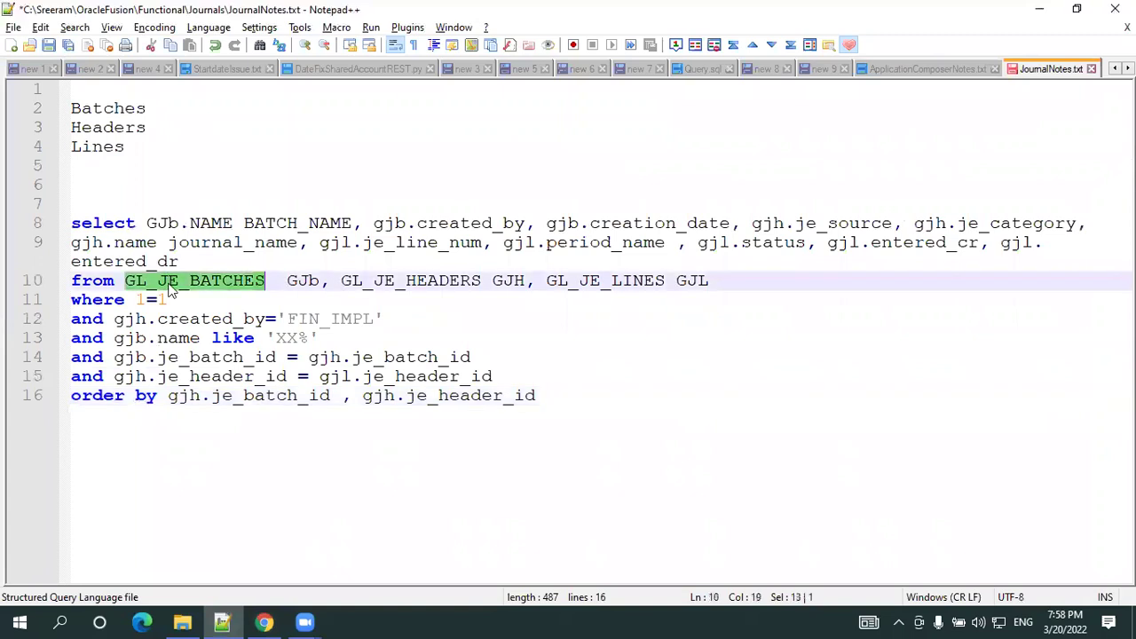
pyautogui.doubleClick(393, 286)
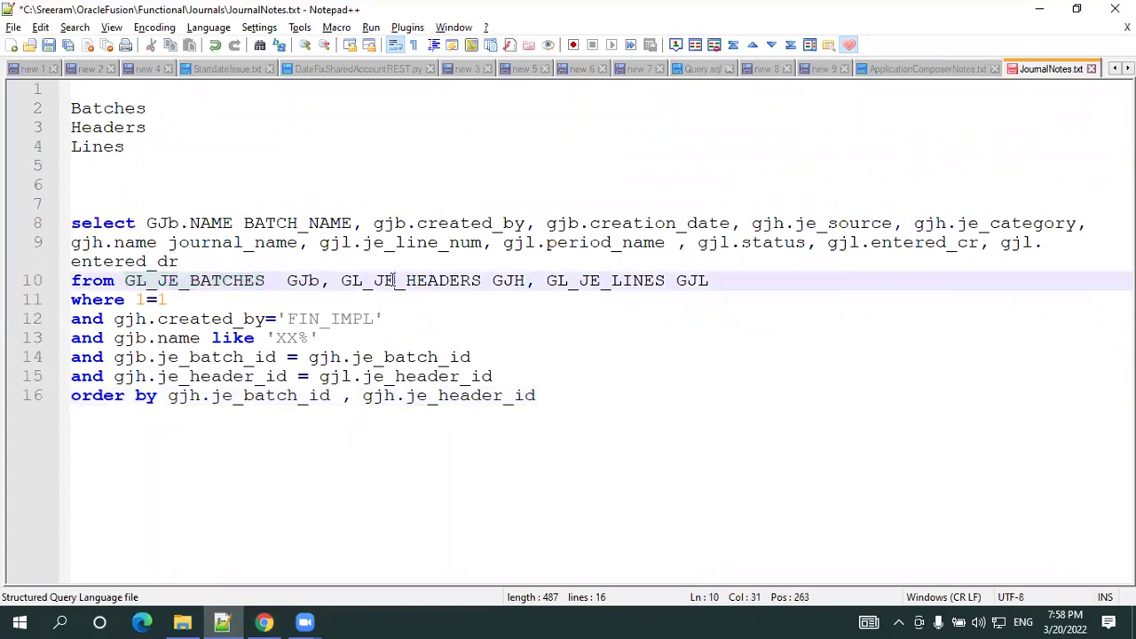
pyautogui.doubleClick(573, 284)
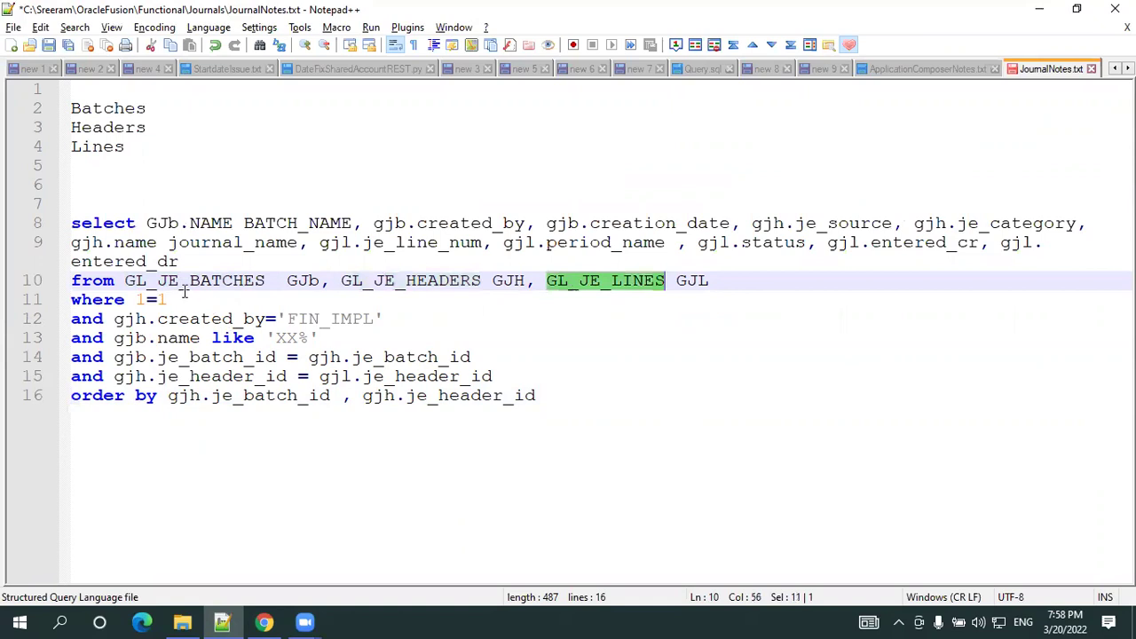
pyautogui.click(184, 293)
pyautogui.click(222, 286)
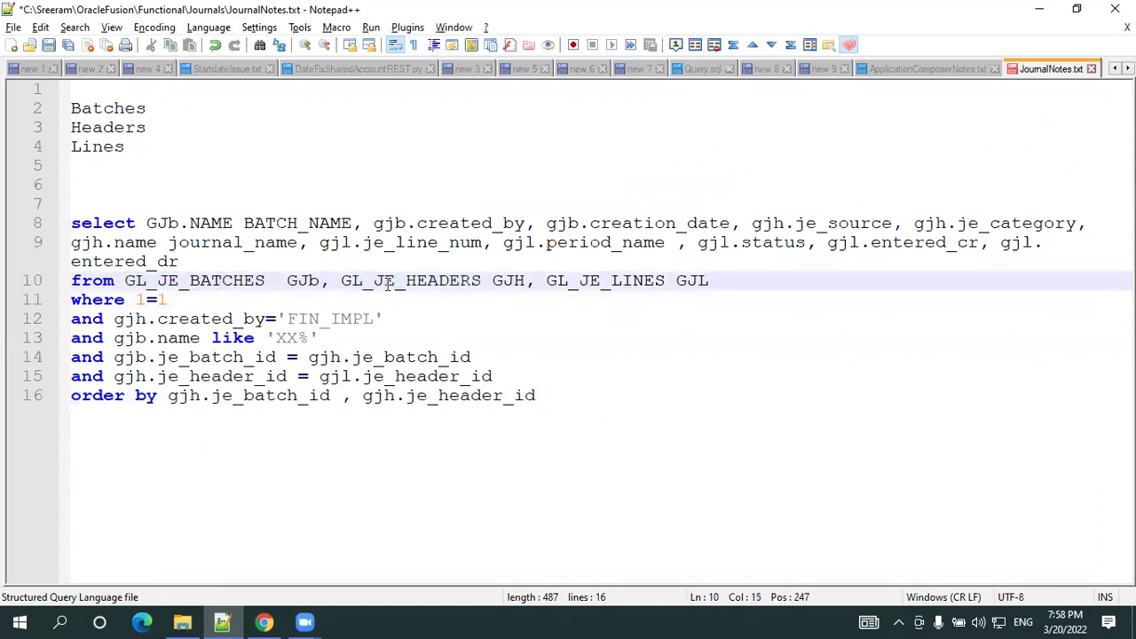
pyautogui.doubleClick(373, 357)
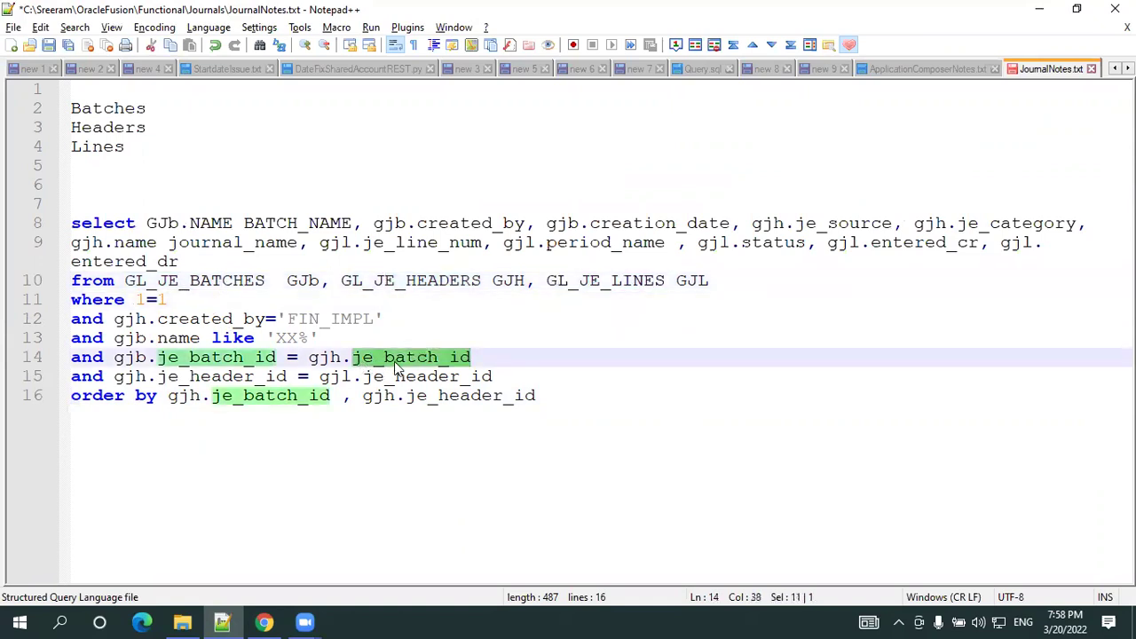
pyautogui.click(354, 356)
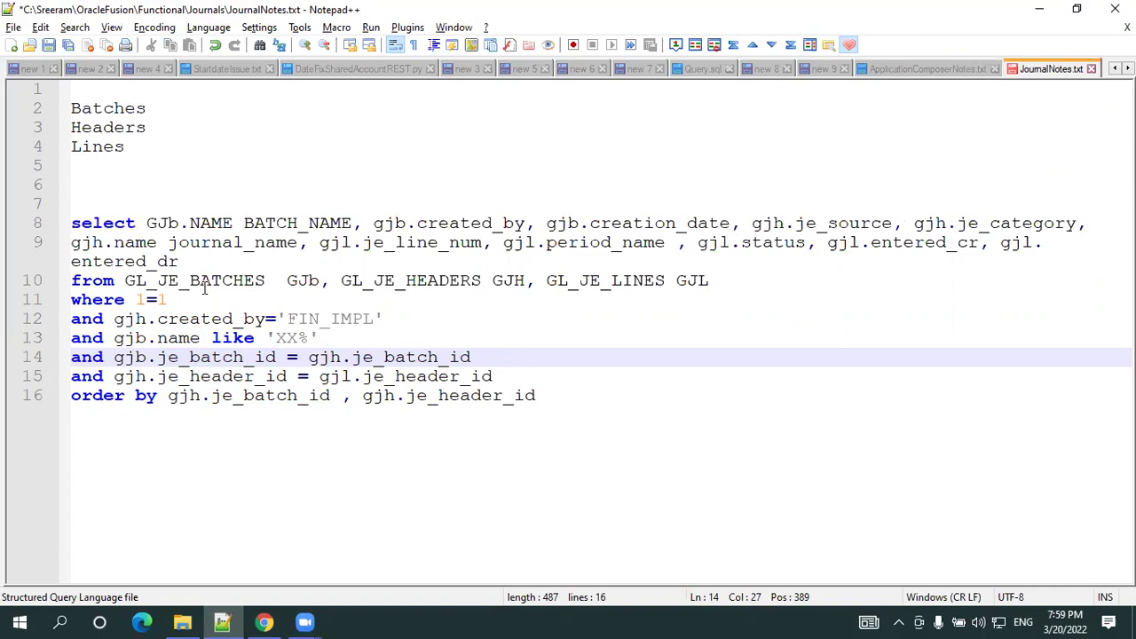
pyautogui.doubleClick(465, 278)
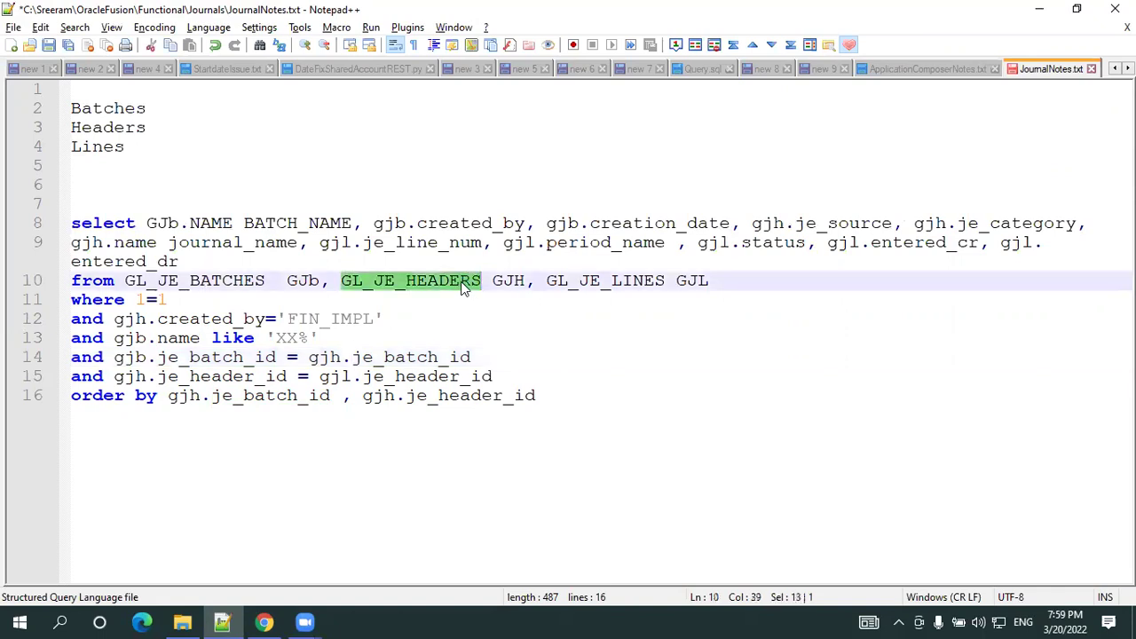
pyautogui.click(427, 280)
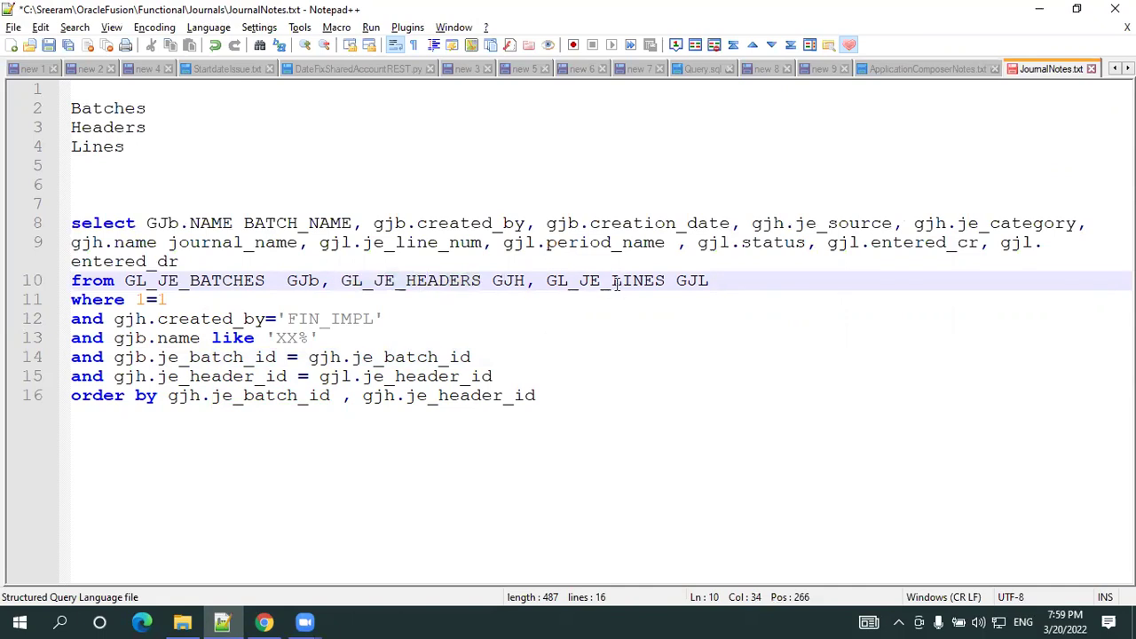
pyautogui.doubleClick(399, 378)
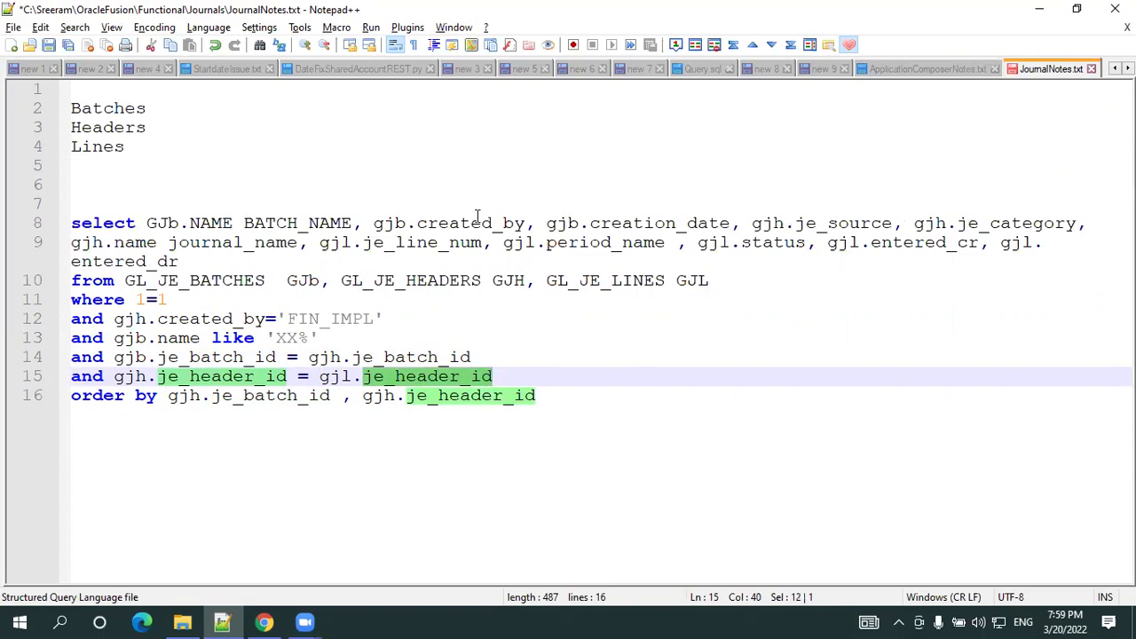
# - Return to the XXORA_BATCH2 Edit Journal page and review journal B2 J1's details
pyautogui.click(265, 623)
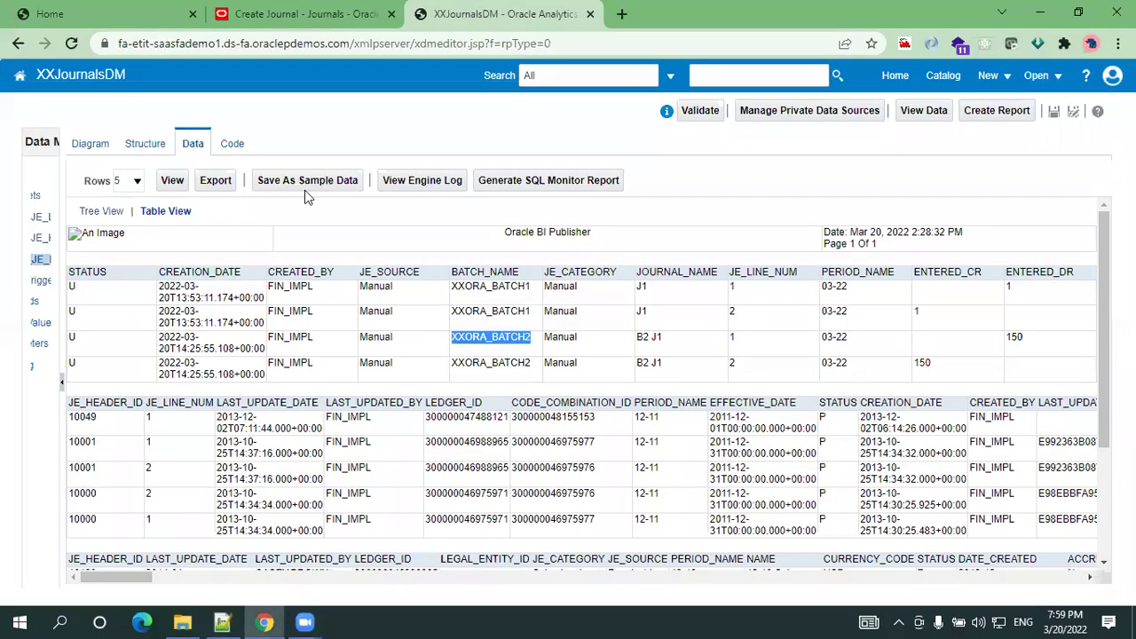
pyautogui.click(307, 15)
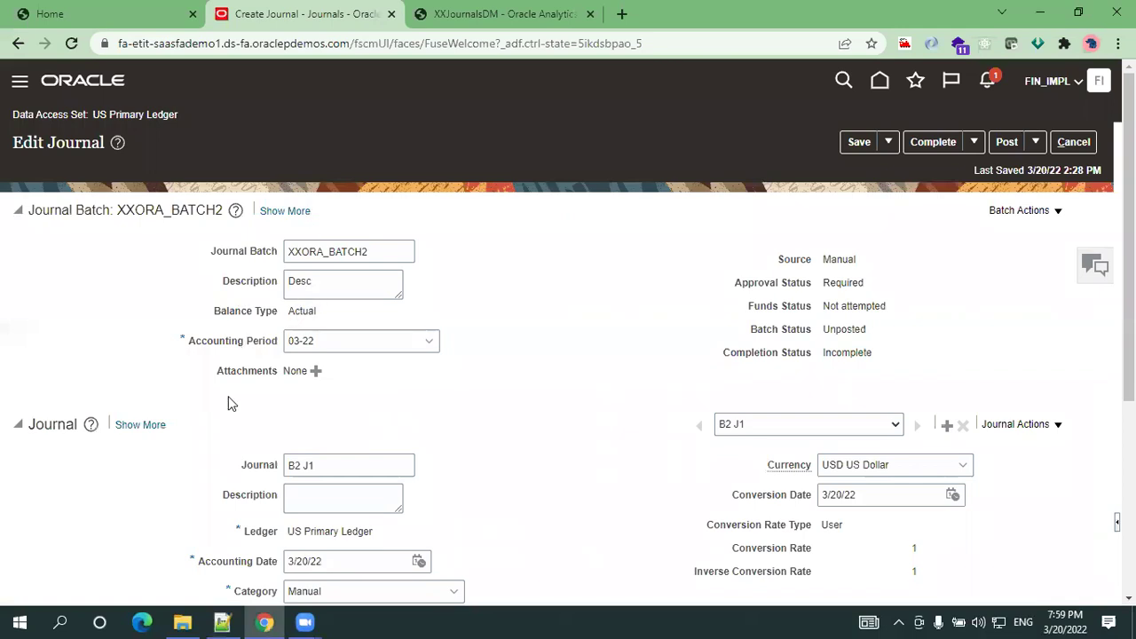
pyautogui.scroll(-1, 227, 413)
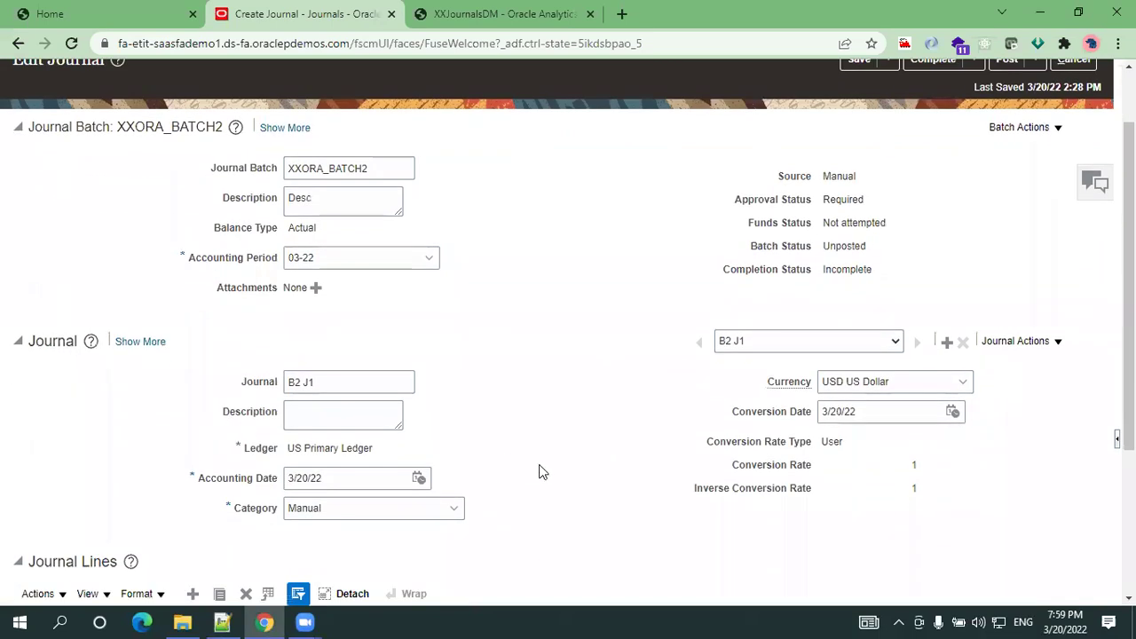
pyautogui.scroll(-3, 539, 472)
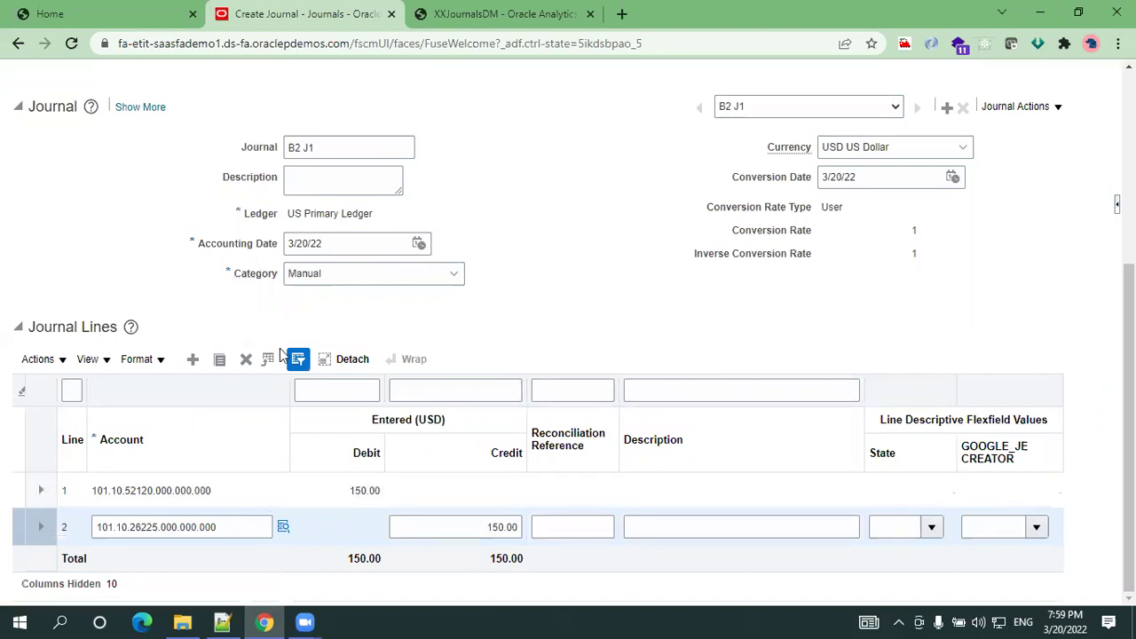
pyautogui.scroll(1, 237, 271)
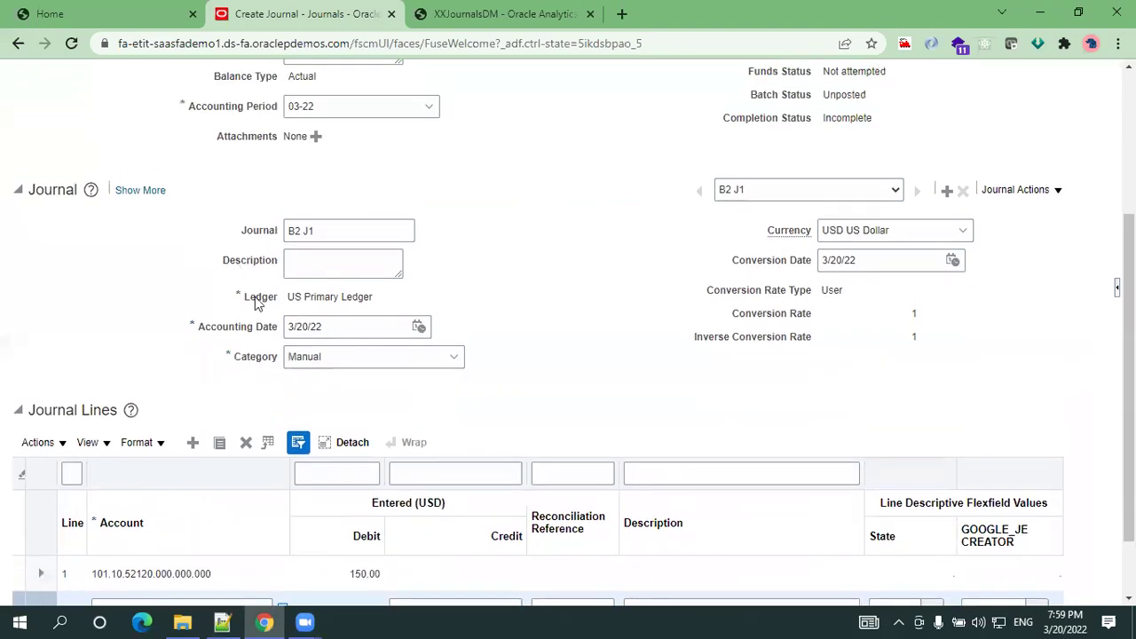
pyautogui.scroll(3, 684, 221)
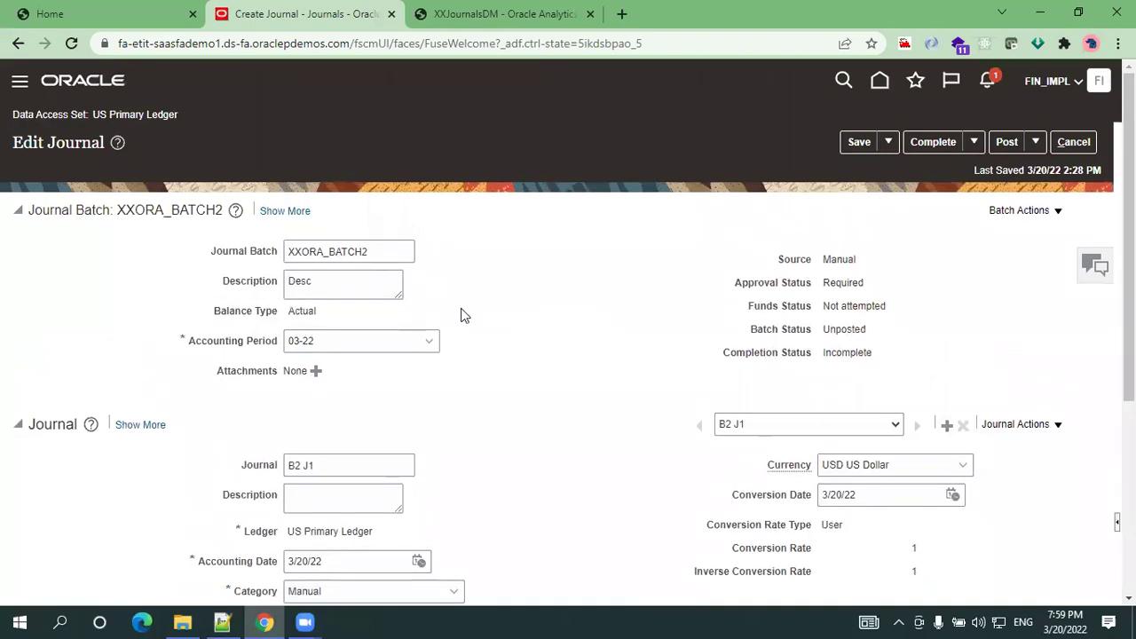
pyautogui.scroll(-2, 452, 308)
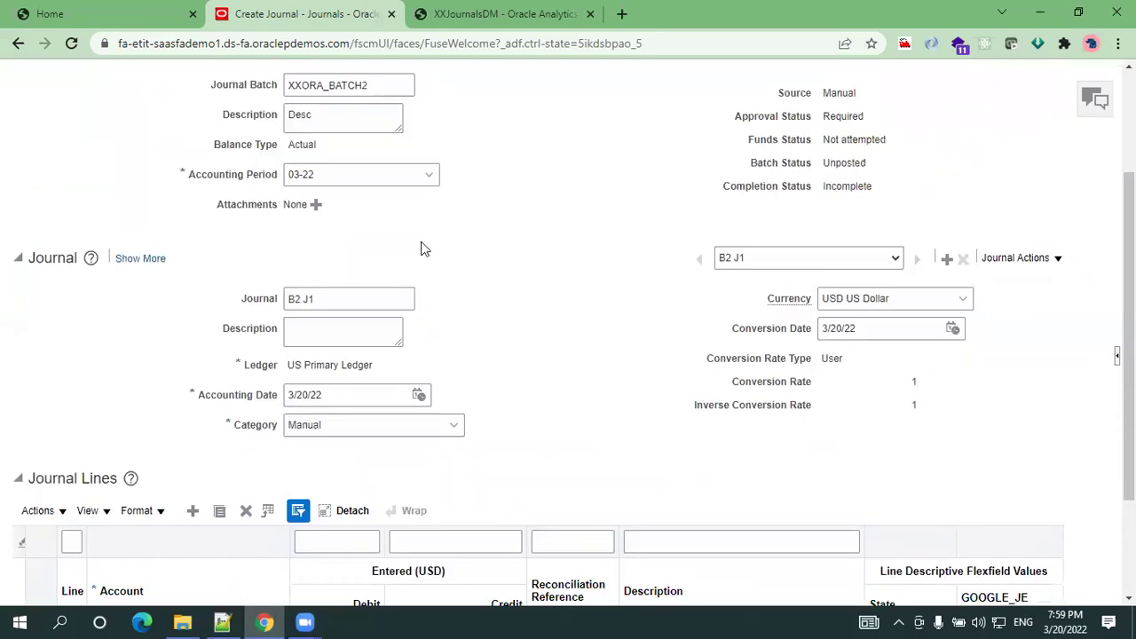
# - Add journal B2 J2 to the batch and give it the Manual category
pyautogui.click(346, 300)
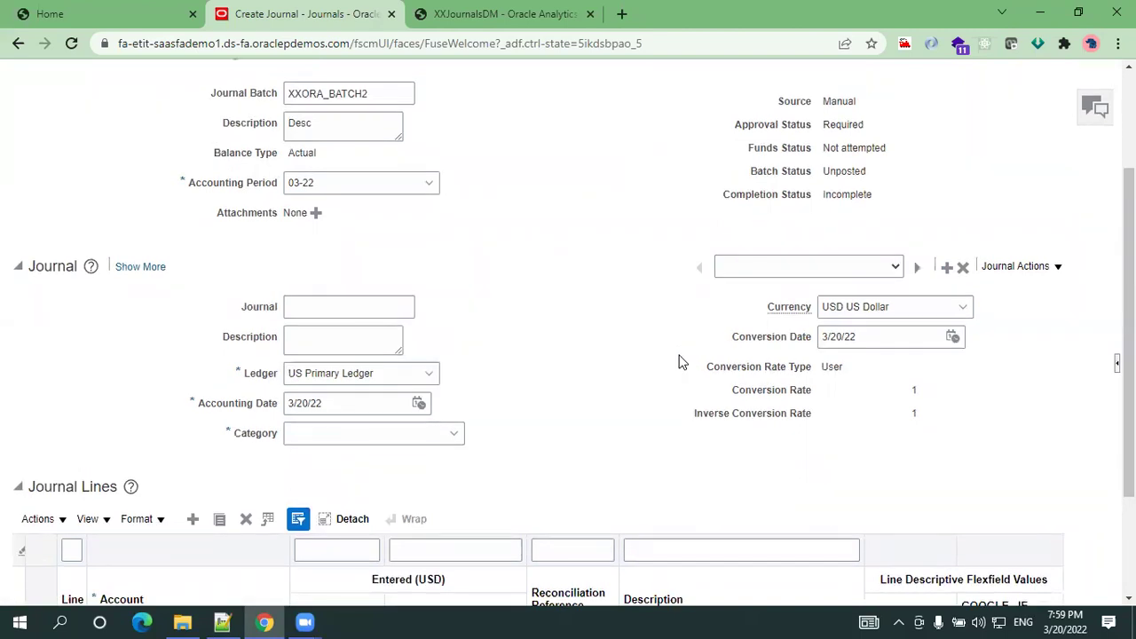
pyautogui.click(349, 309)
pyautogui.write('B')
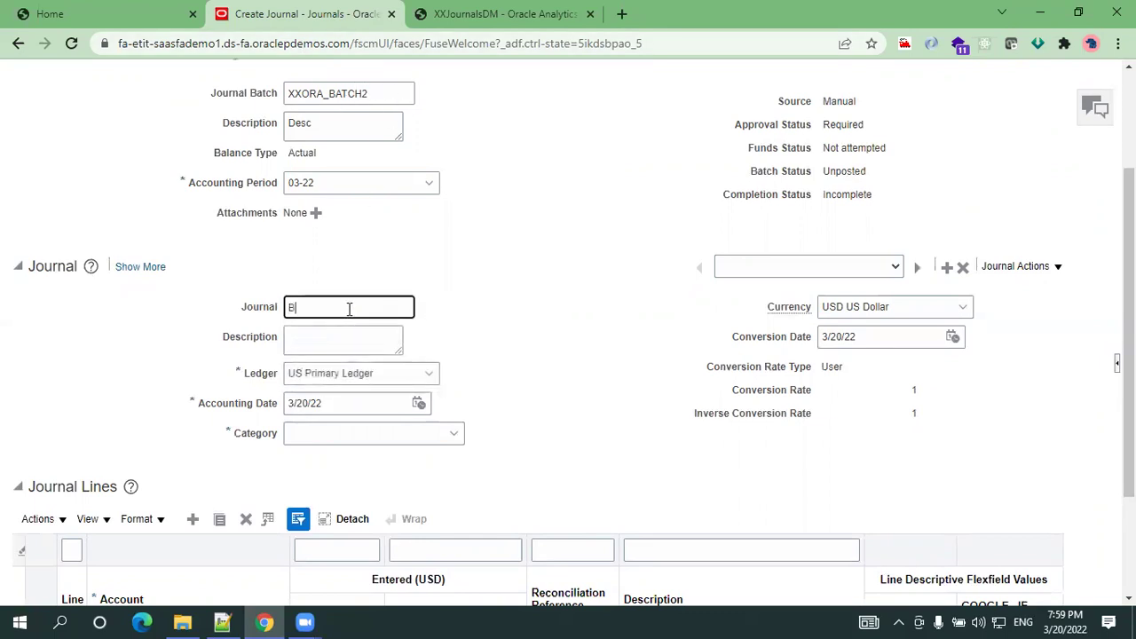
pyautogui.scroll(-1, 349, 309)
pyautogui.click(335, 352)
pyautogui.write('manu')
pyautogui.click(328, 374)
pyautogui.scroll(-1, 308, 402)
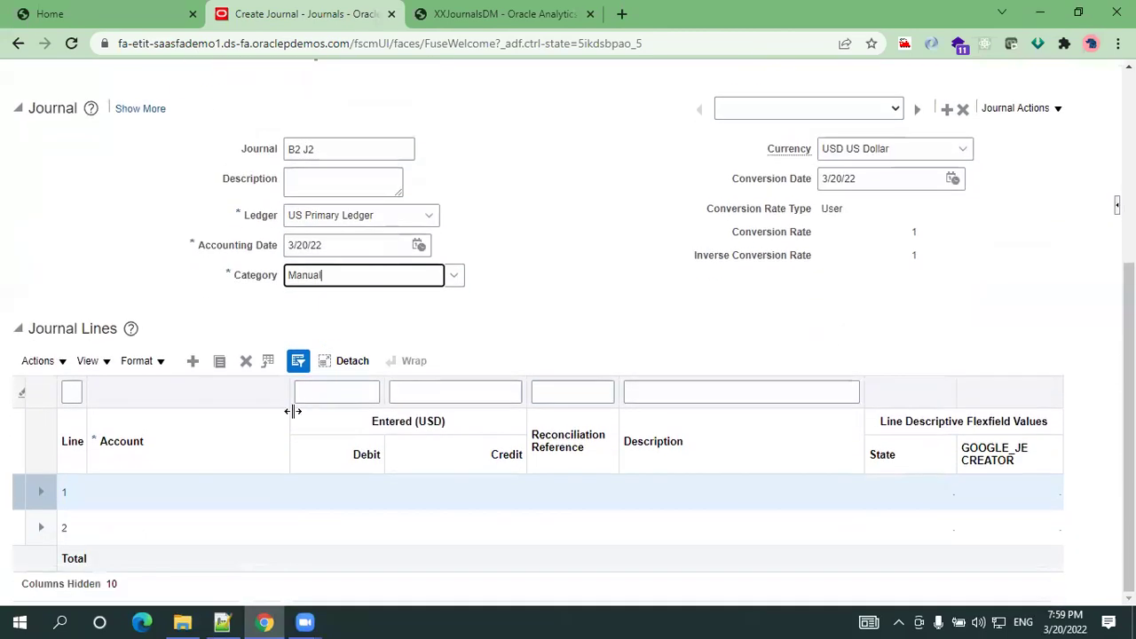
# - Give line 1 account 101.10.65120.000.000.000 with a 350 debit
pyautogui.click(238, 495)
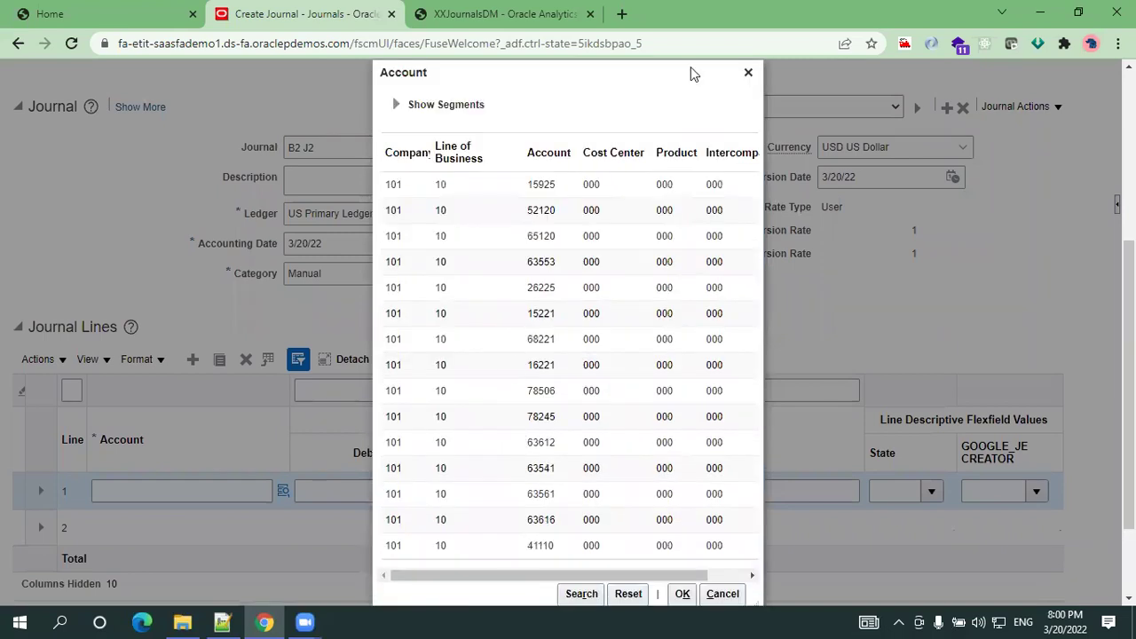
pyautogui.click(682, 594)
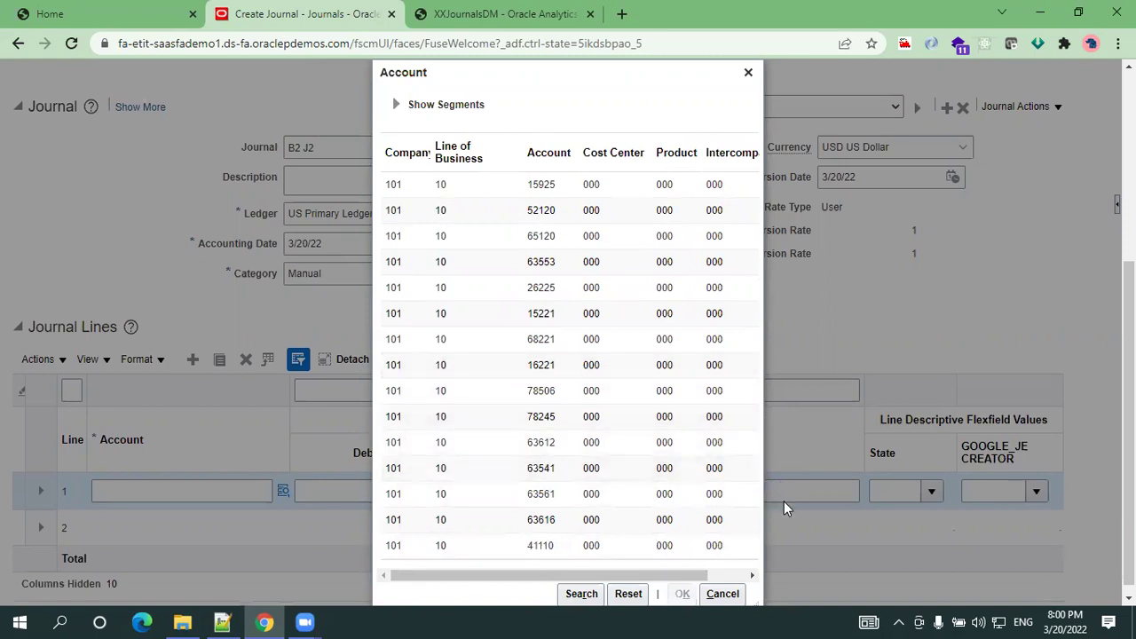
pyautogui.click(484, 237)
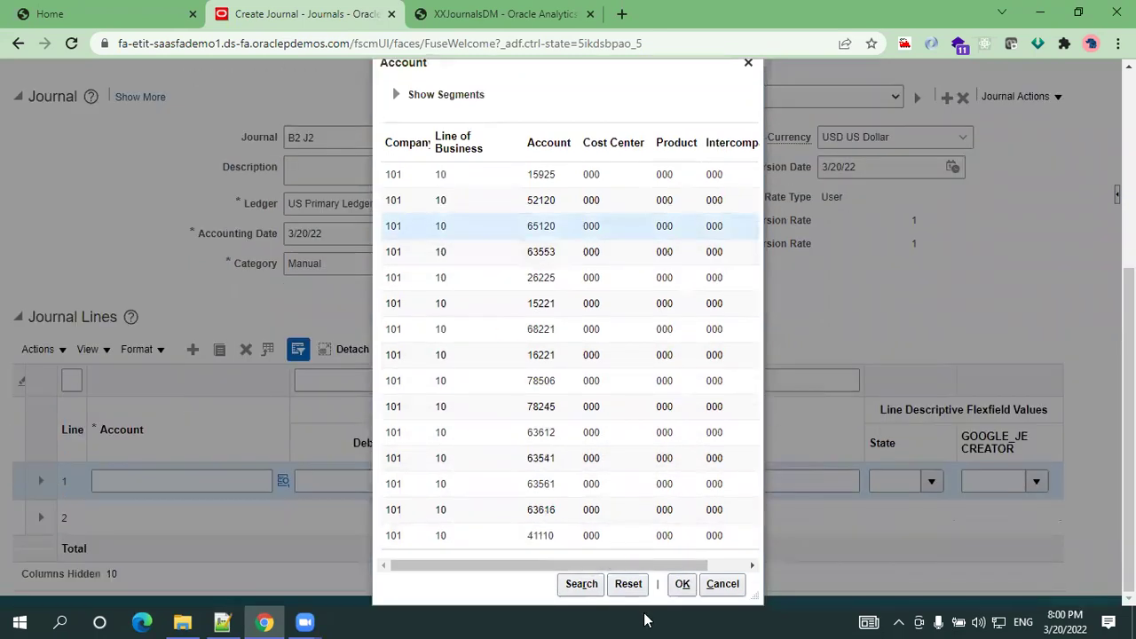
pyautogui.click(682, 590)
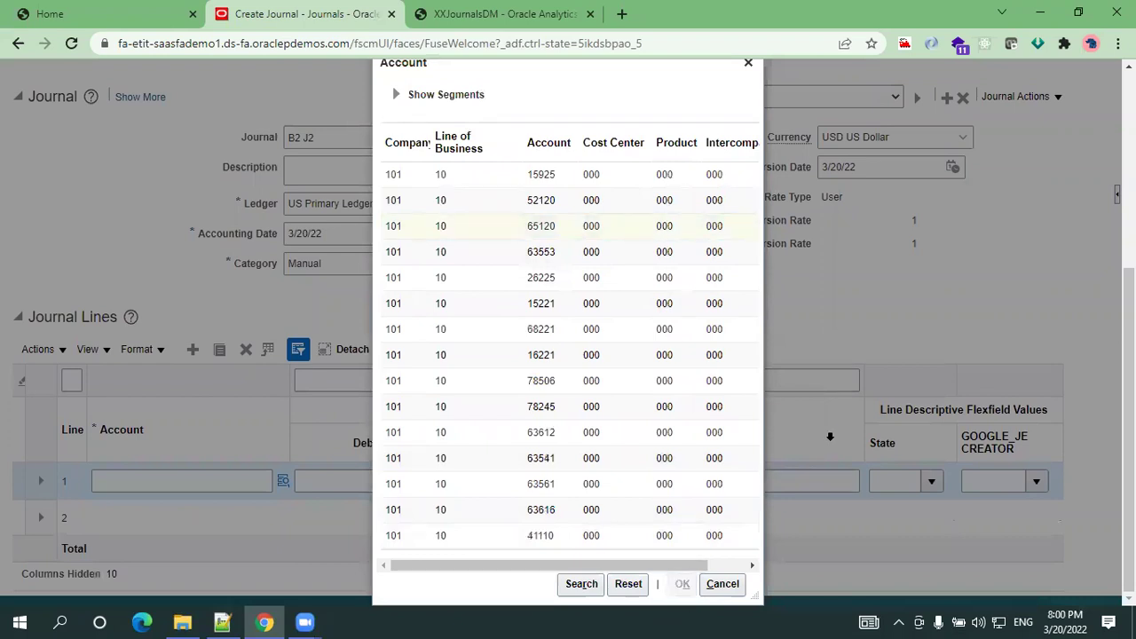
pyautogui.click(342, 499)
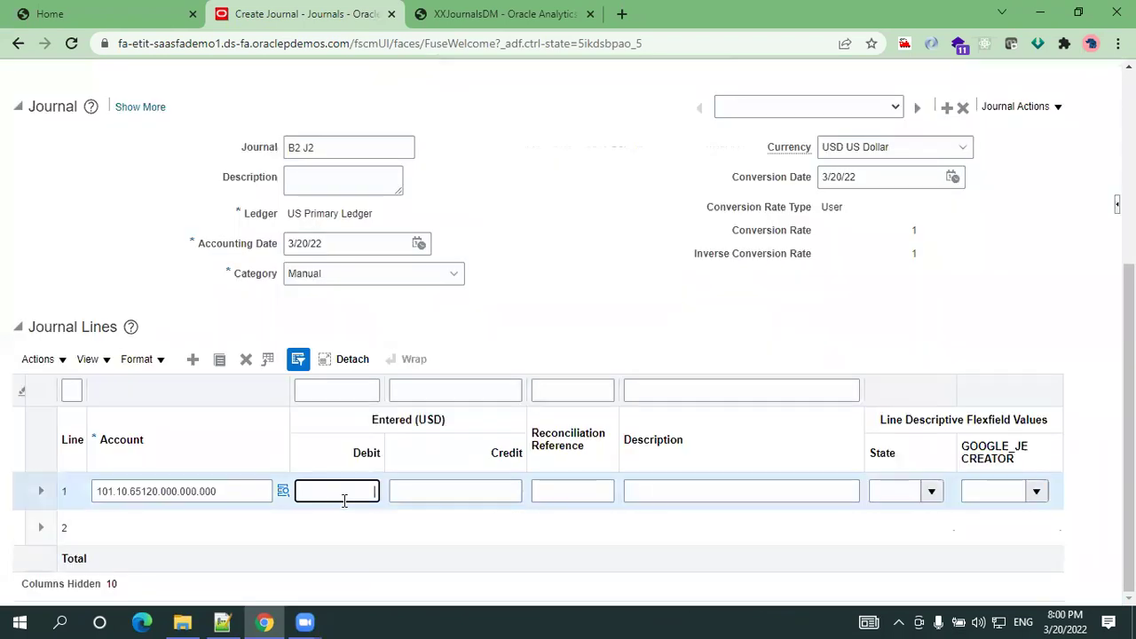
pyautogui.write('350')
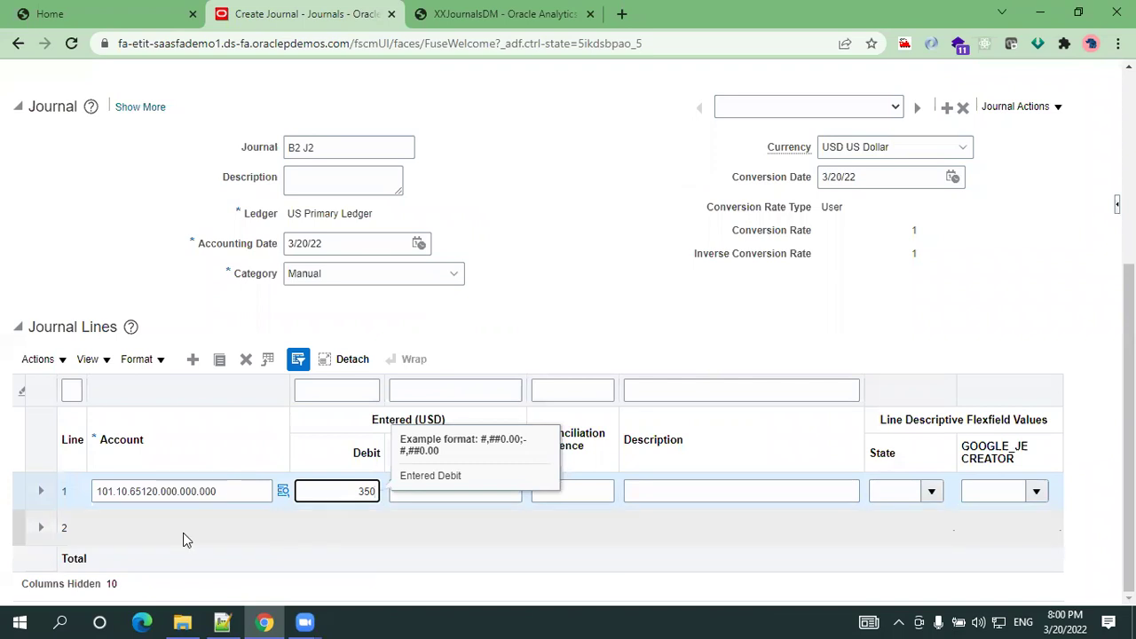
# - Give line 2 account 101.10.78245.000.000.000 with a 350 credit, then save
pyautogui.click(183, 533)
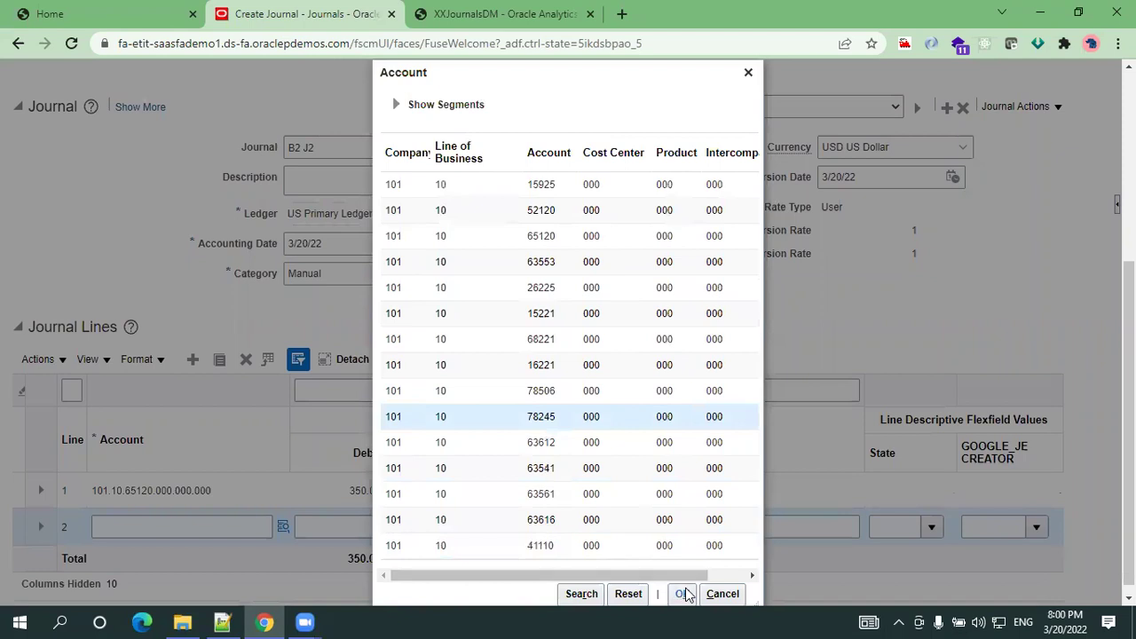
pyautogui.click(682, 594)
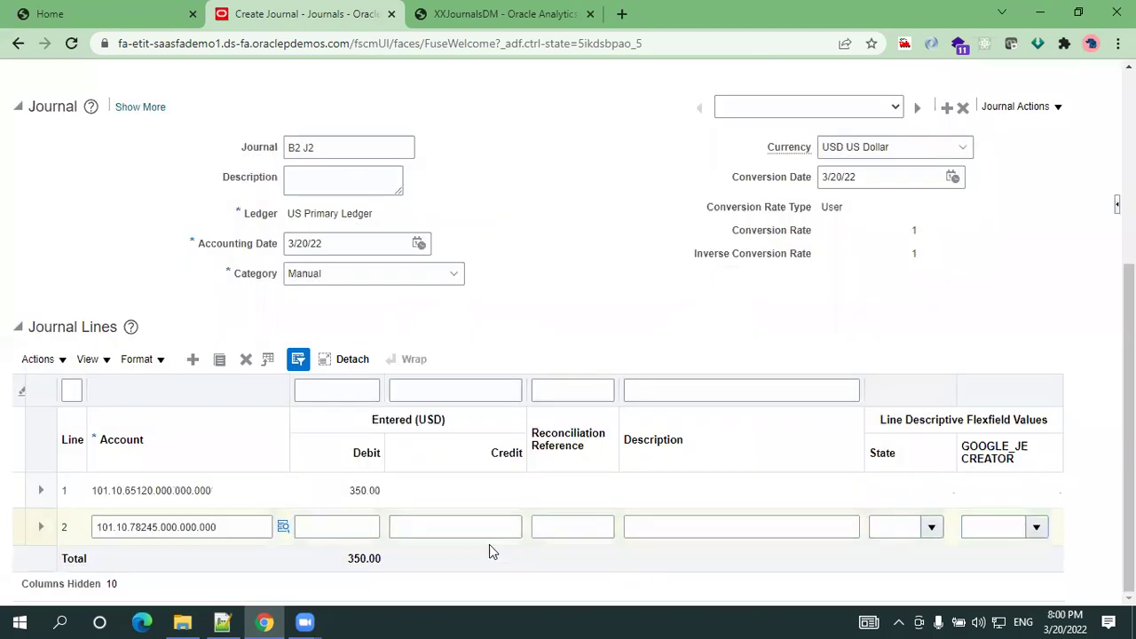
pyautogui.click(465, 528)
pyautogui.write('350')
pyautogui.scroll(5, 885, 200)
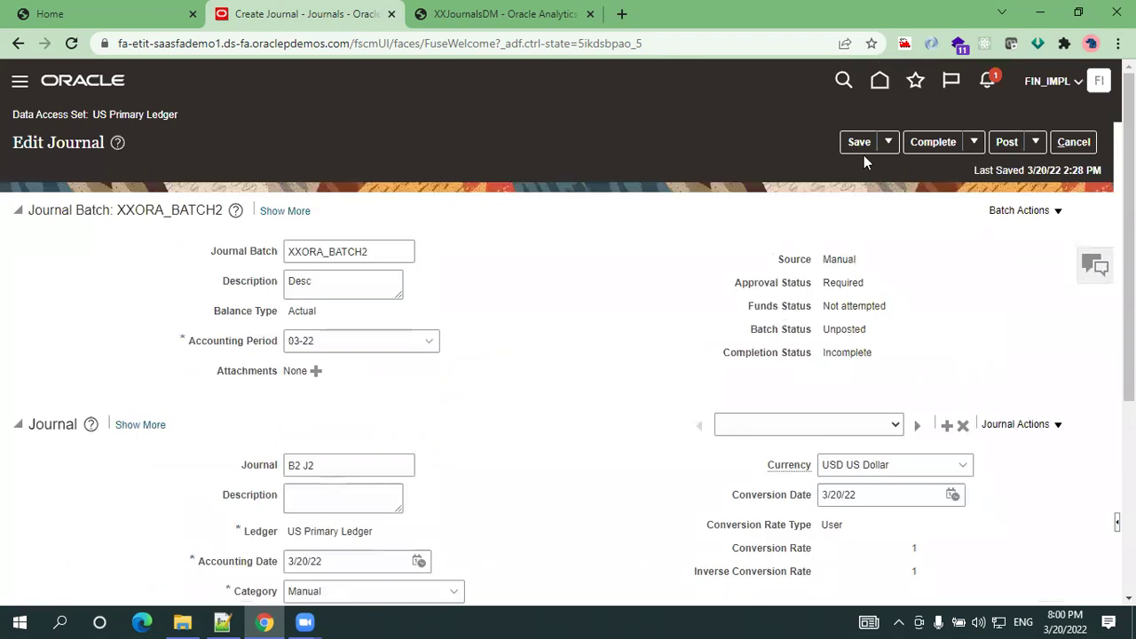
pyautogui.click(855, 143)
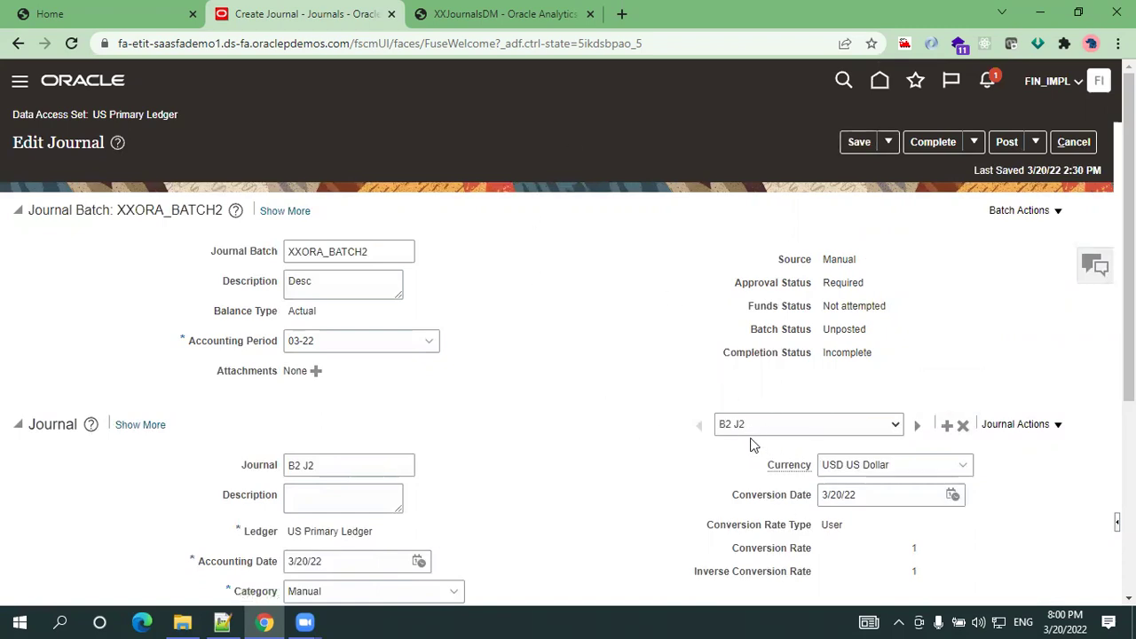
# - Rerun the XXJournalsDM data model preview showing 10 rows
pyautogui.click(444, 15)
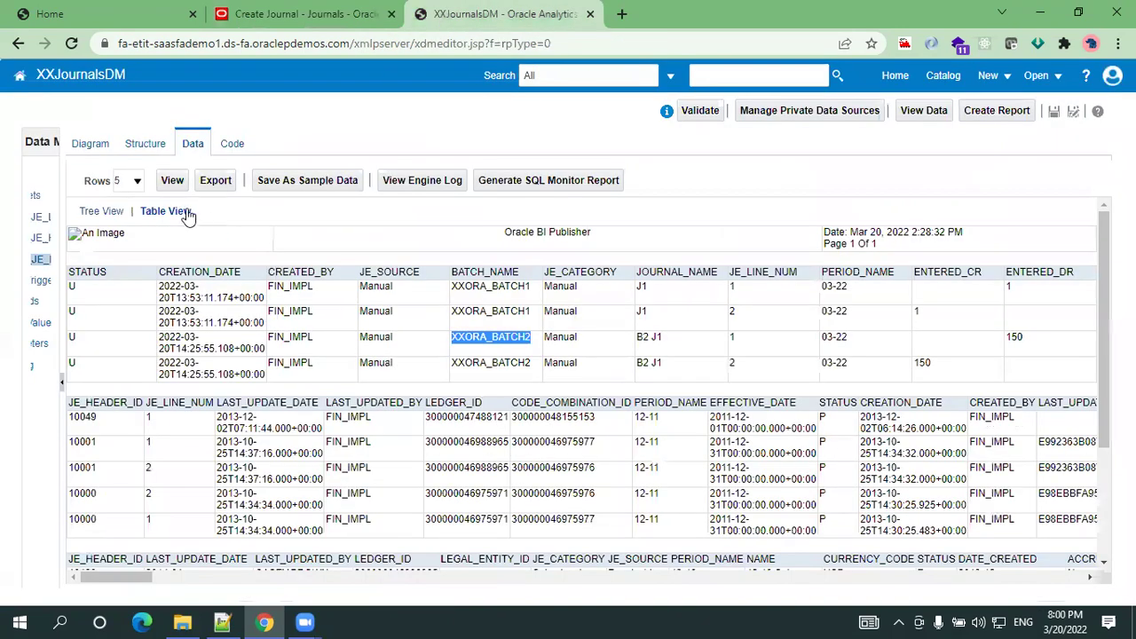
pyautogui.click(172, 181)
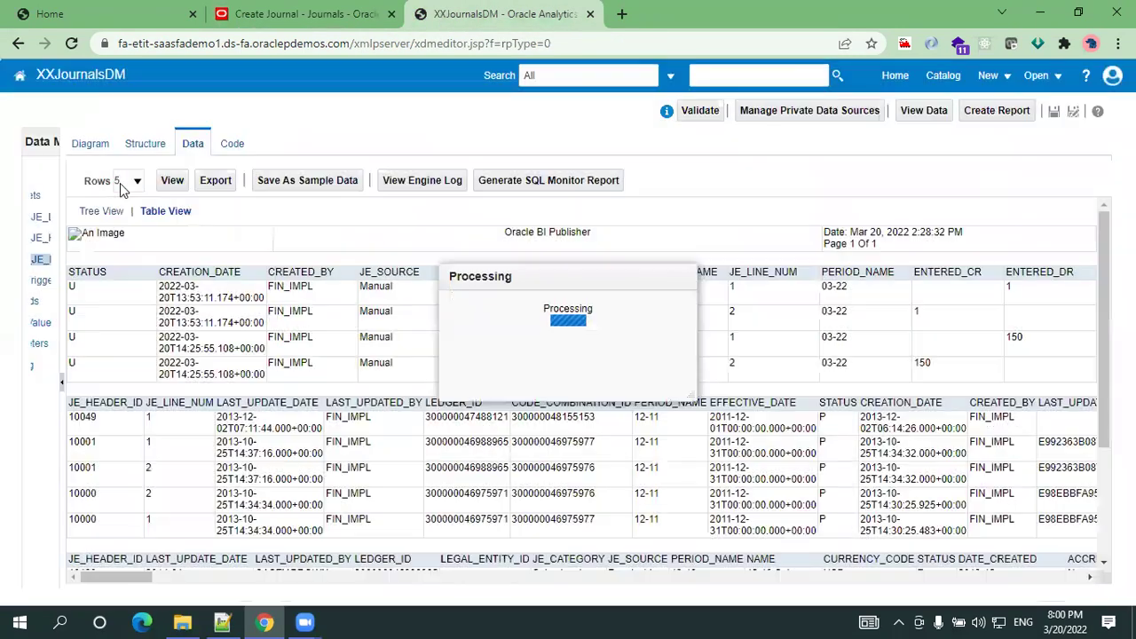
pyautogui.click(125, 181)
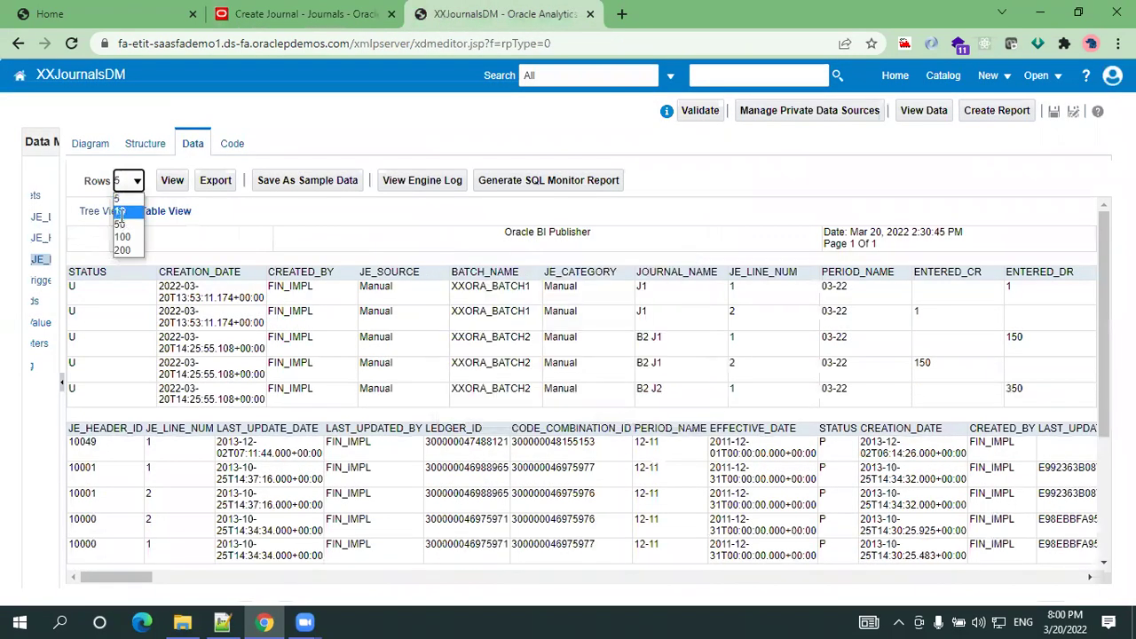
pyautogui.click(122, 209)
pyautogui.click(165, 184)
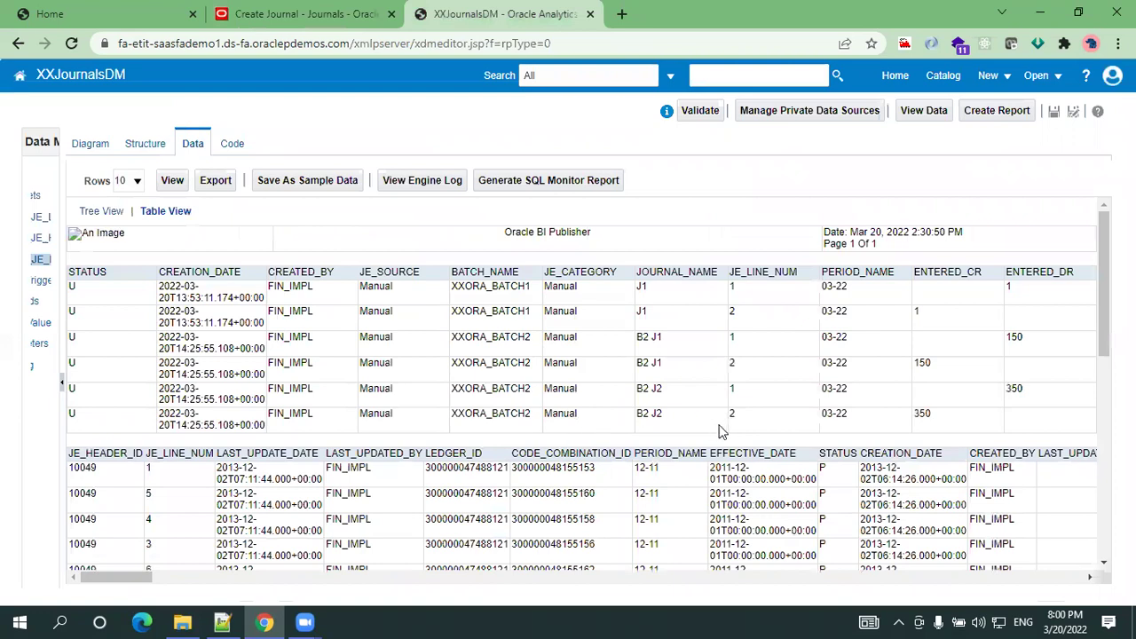
# - Check the B2 J2 and B2 J1 rows and debit values, then return to the Edit Journal page
pyautogui.moveTo(646, 388); pyautogui.dragTo(672, 400)
pyautogui.tripleClick(643, 337)
pyautogui.click(672, 379)
pyautogui.doubleClick(1008, 335)
pyautogui.click(271, 16)
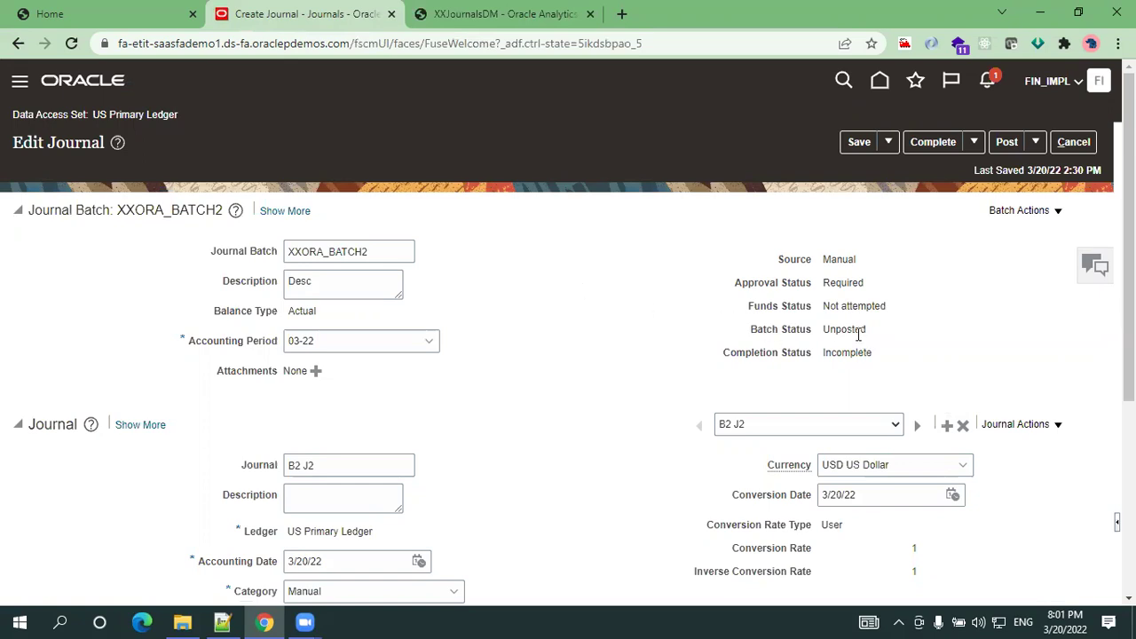
# - Complete and post XXORA_BATCH2, forwarding it to the approver, and refresh the XXJournalsDM preview
pyautogui.click(927, 142)
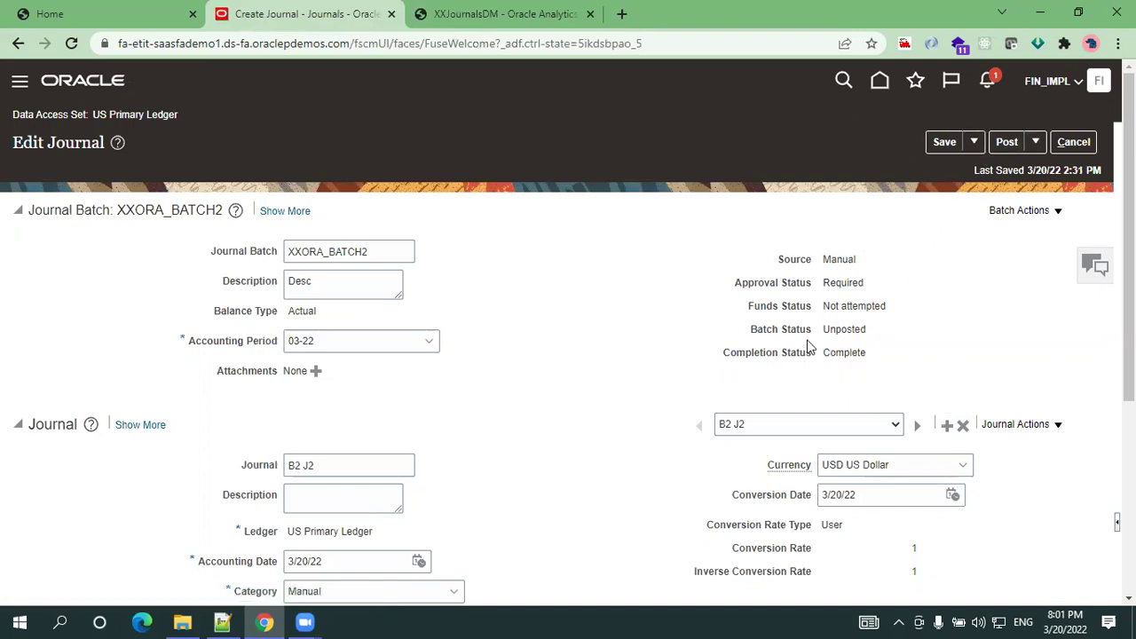
pyautogui.click(1007, 142)
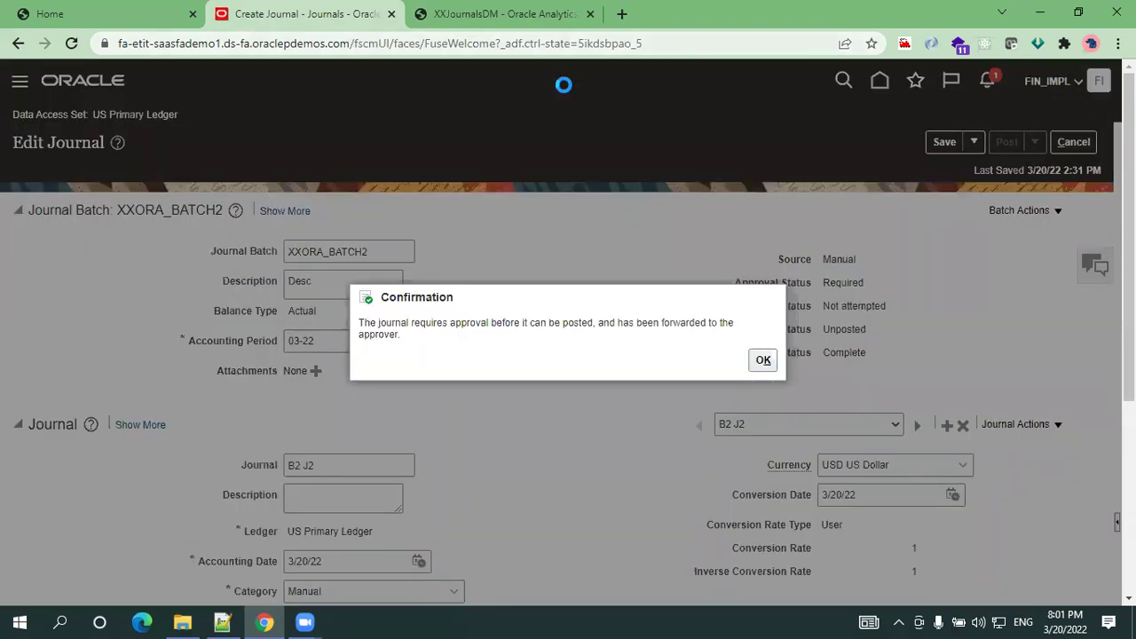
pyautogui.click(462, 14)
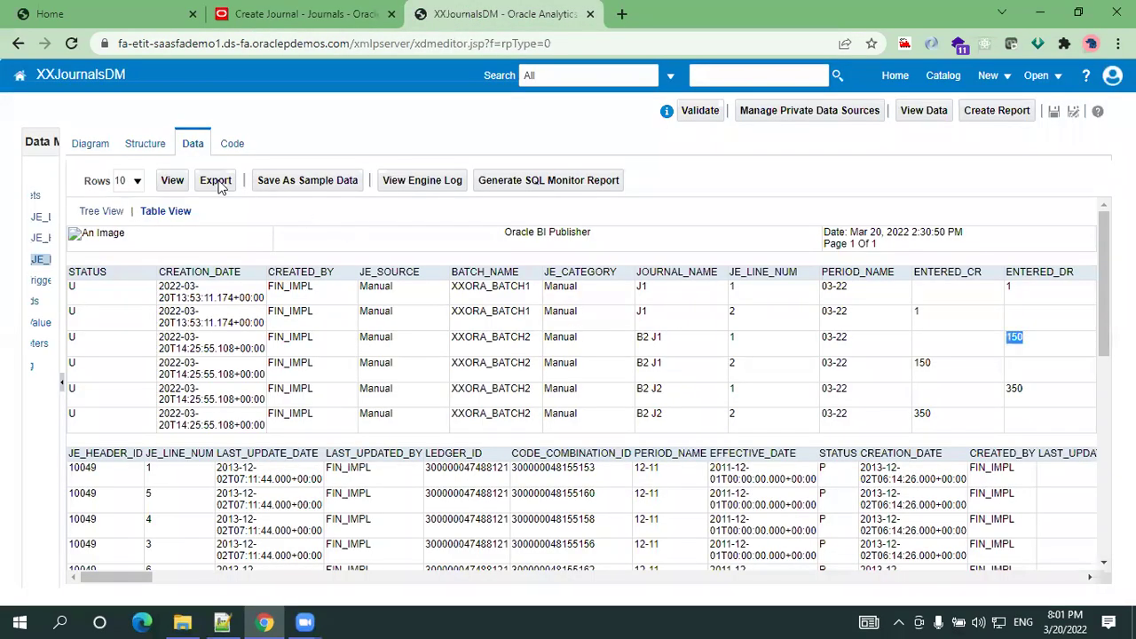
pyautogui.click(172, 180)
pyautogui.click(277, 14)
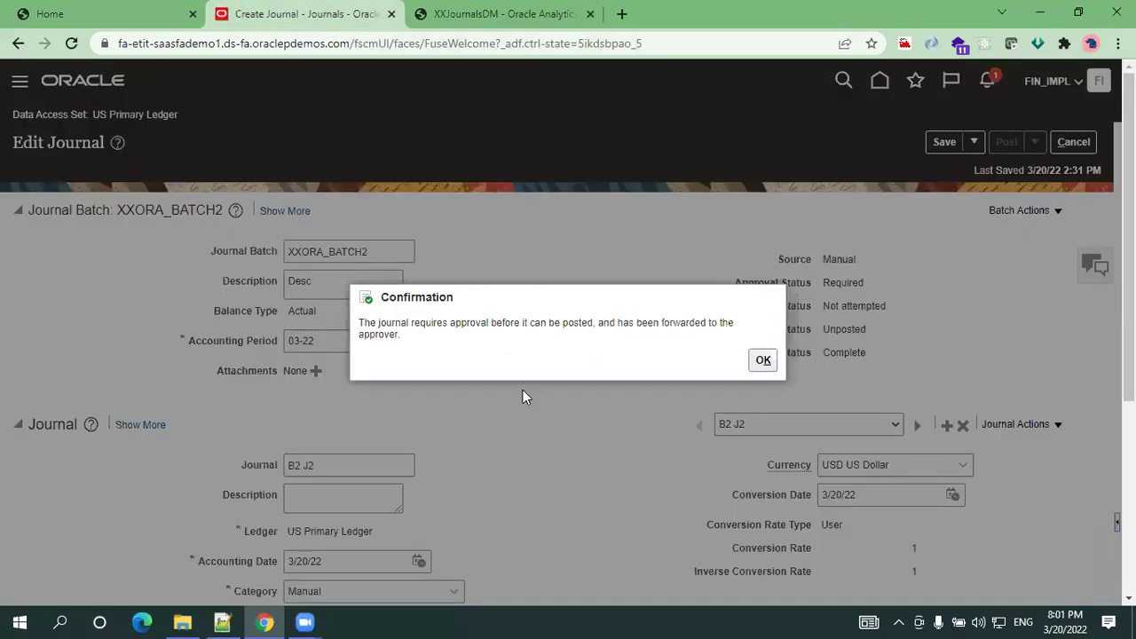